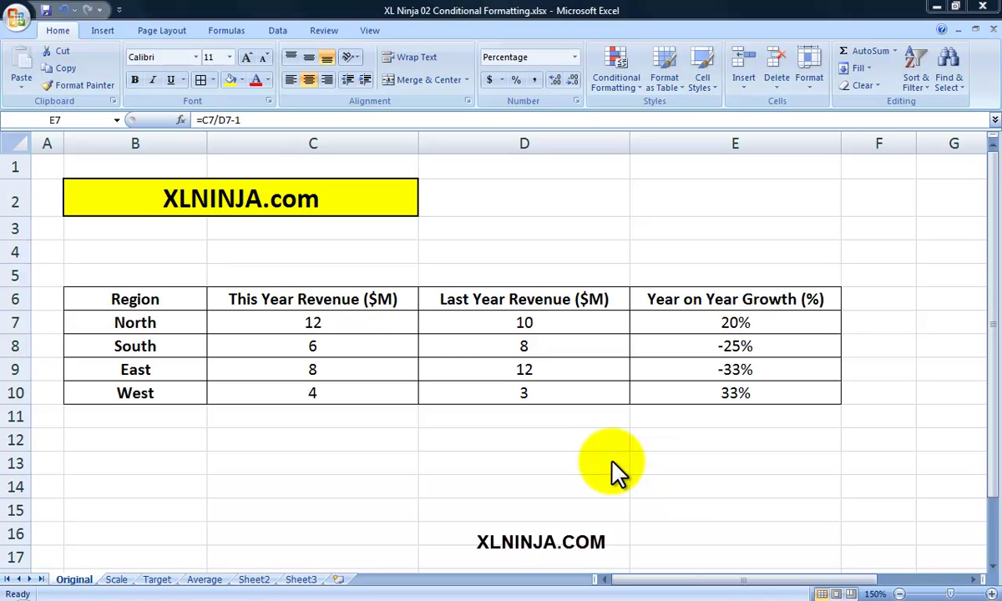
# Review the region names and the This Year and Last Year Revenue columns
pyautogui.click(264, 321)
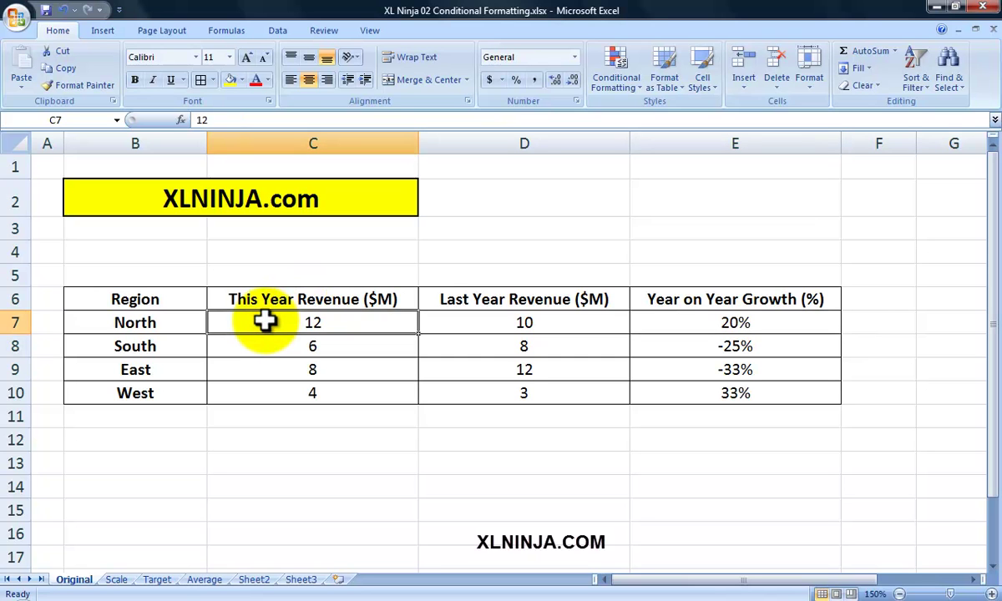
pyautogui.press('Left')
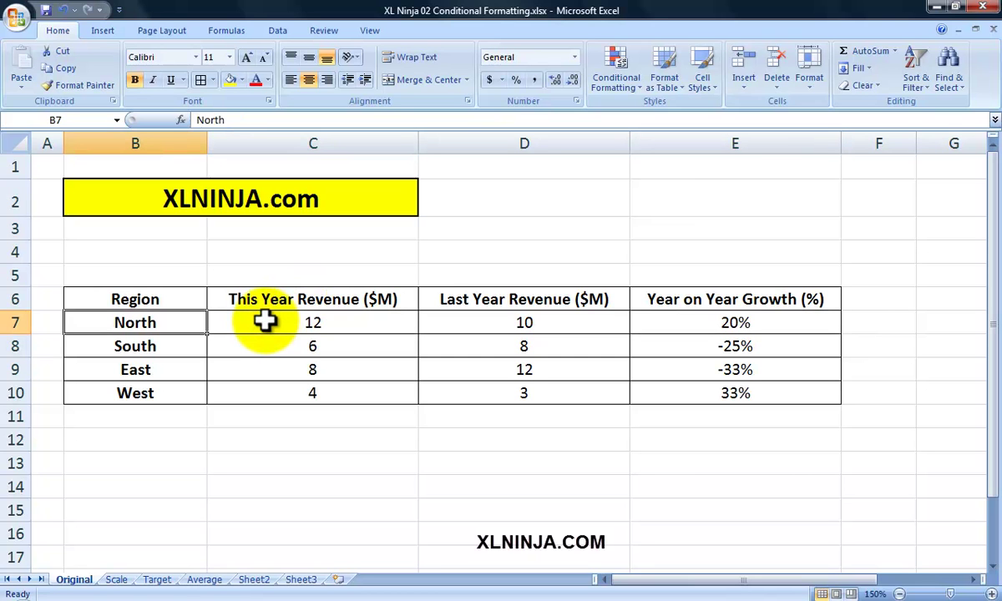
pyautogui.press('Up')
pyautogui.hotkey('shift', 'Down')
pyautogui.hotkey('shift', 'Down')
pyautogui.hotkey('shift', 'Down')
pyautogui.hotkey('shift', 'Down')
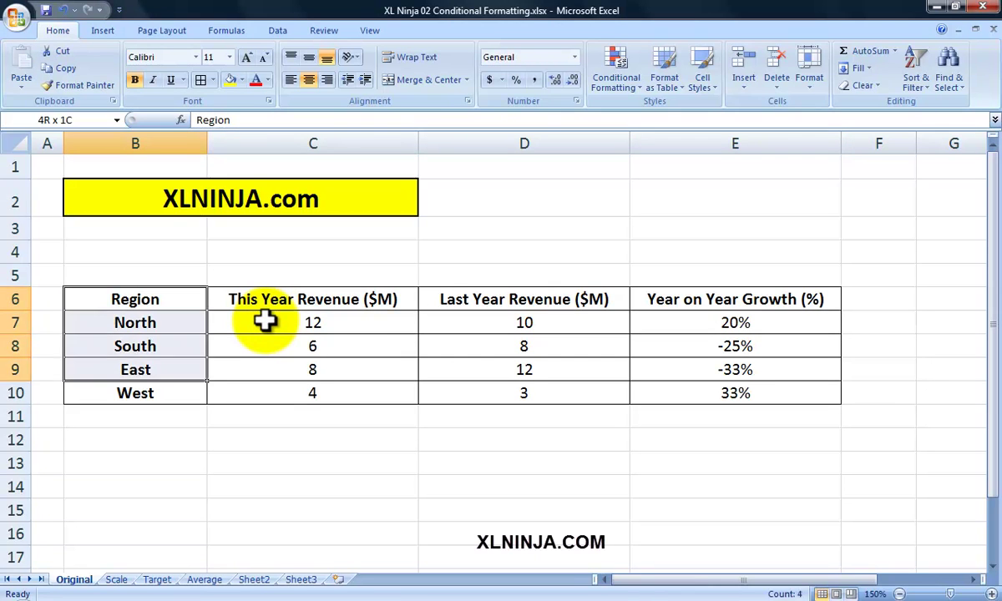
pyautogui.moveTo(269, 305); pyautogui.dragTo(257, 392)
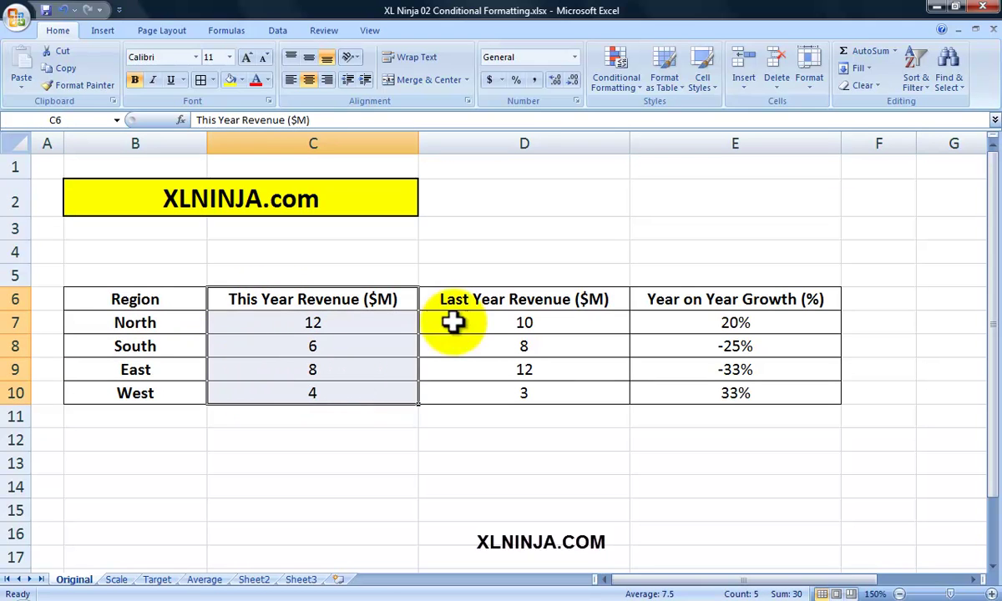
pyautogui.moveTo(475, 292); pyautogui.dragTo(467, 394)
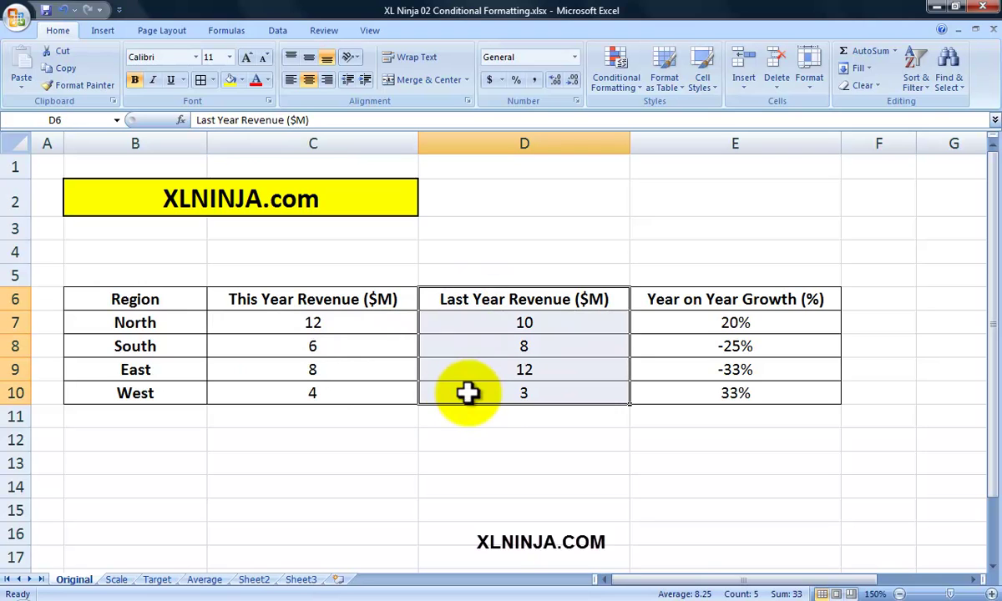
pyautogui.click(353, 324)
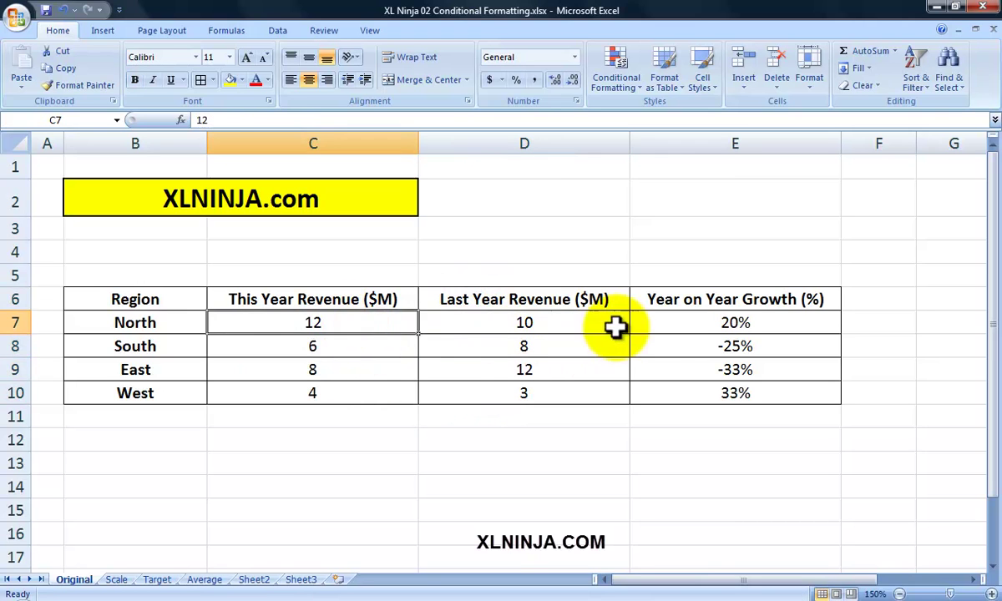
# Inspect the growth formulas such as =C7/D7-1, then select North's growth cell E7
pyautogui.click(671, 320)
pyautogui.click(665, 302)
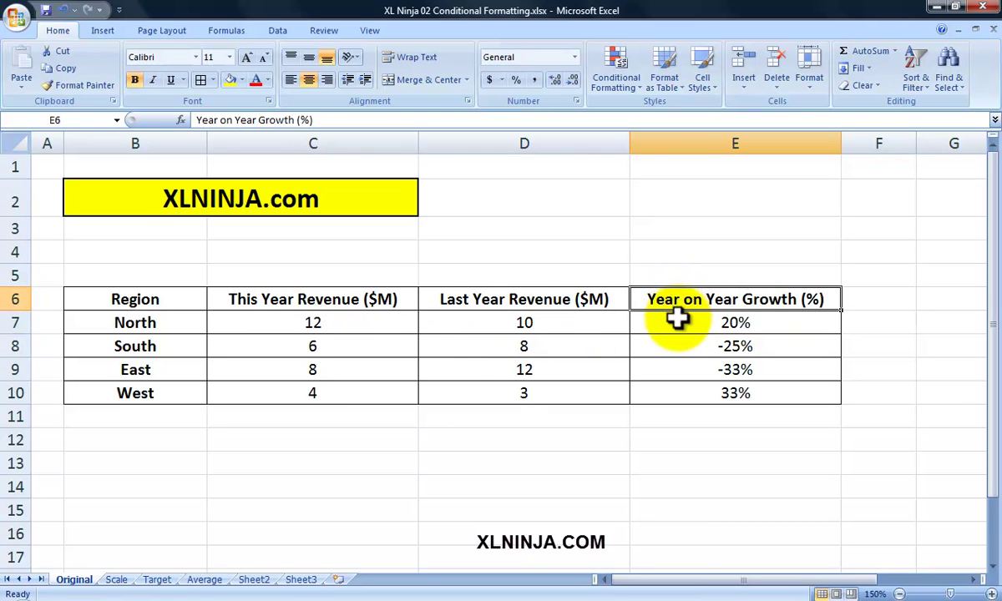
pyautogui.click(676, 318)
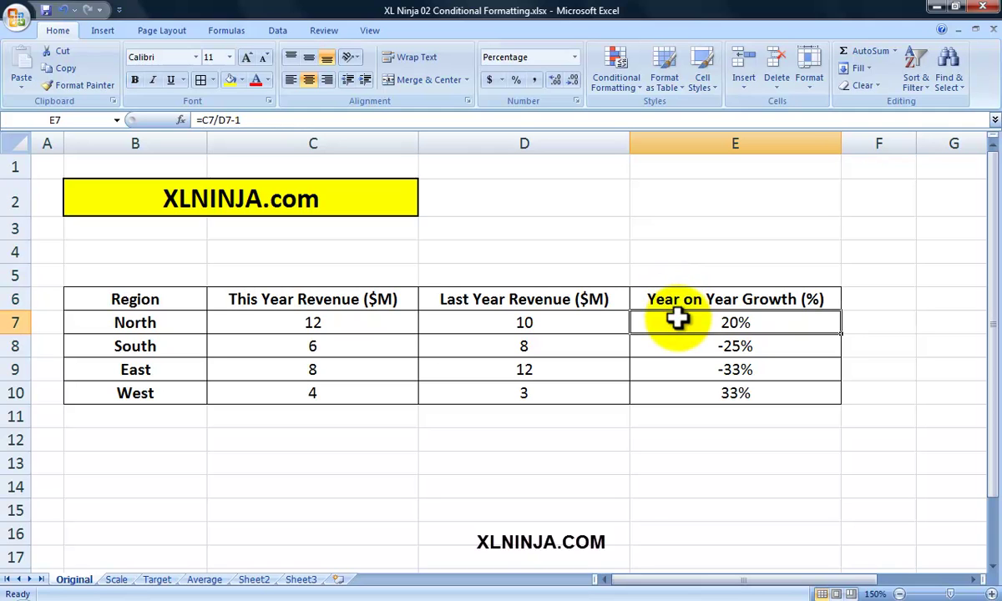
pyautogui.click(670, 342)
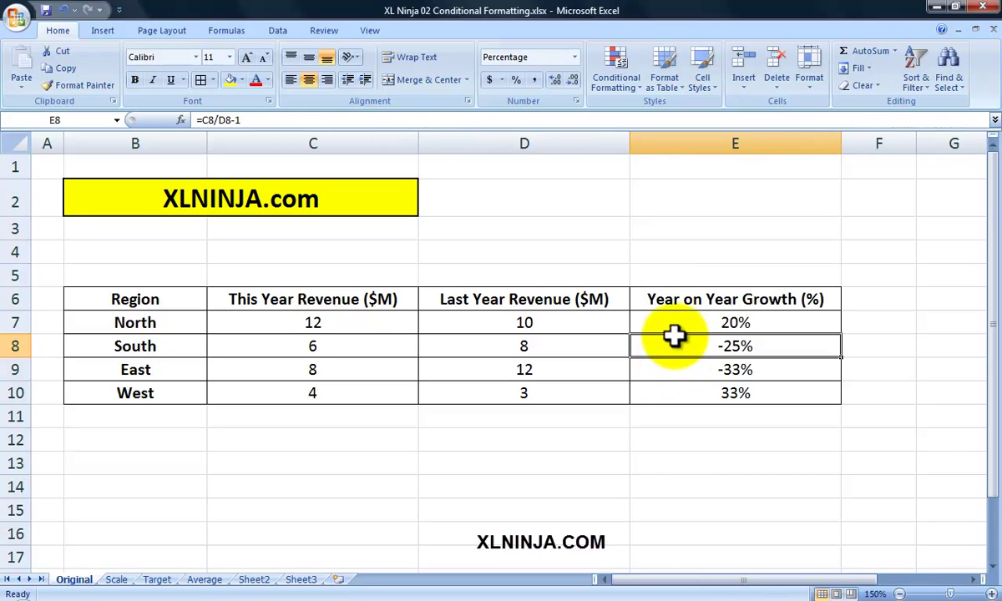
pyautogui.moveTo(679, 322); pyautogui.dragTo(674, 385)
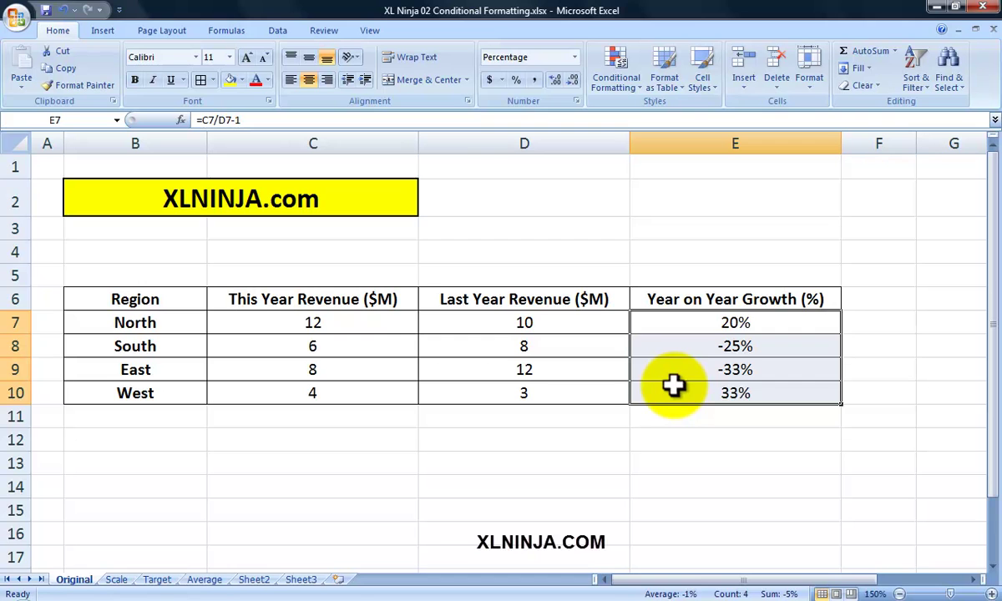
pyautogui.click(651, 420)
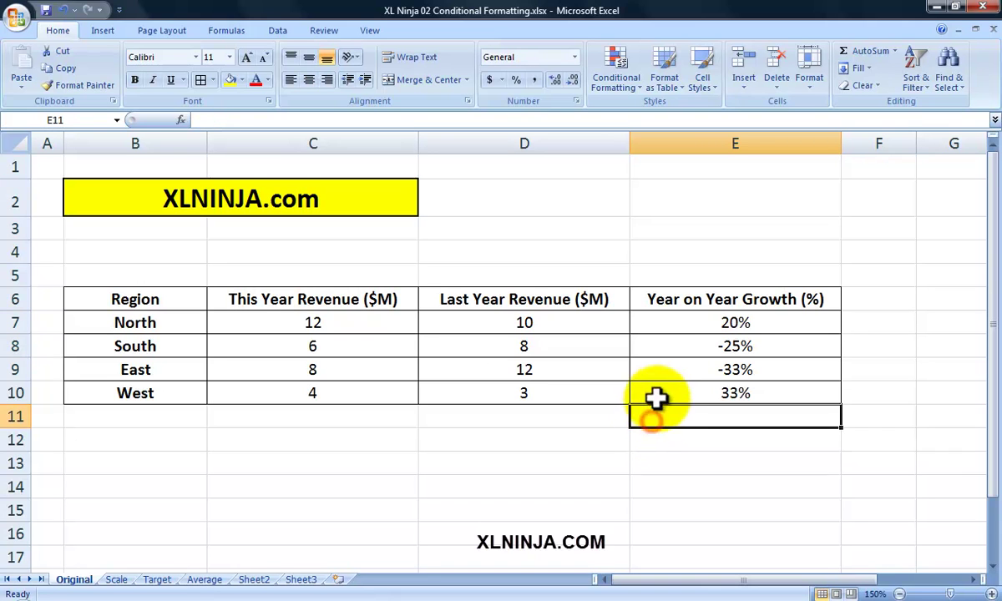
pyautogui.click(694, 326)
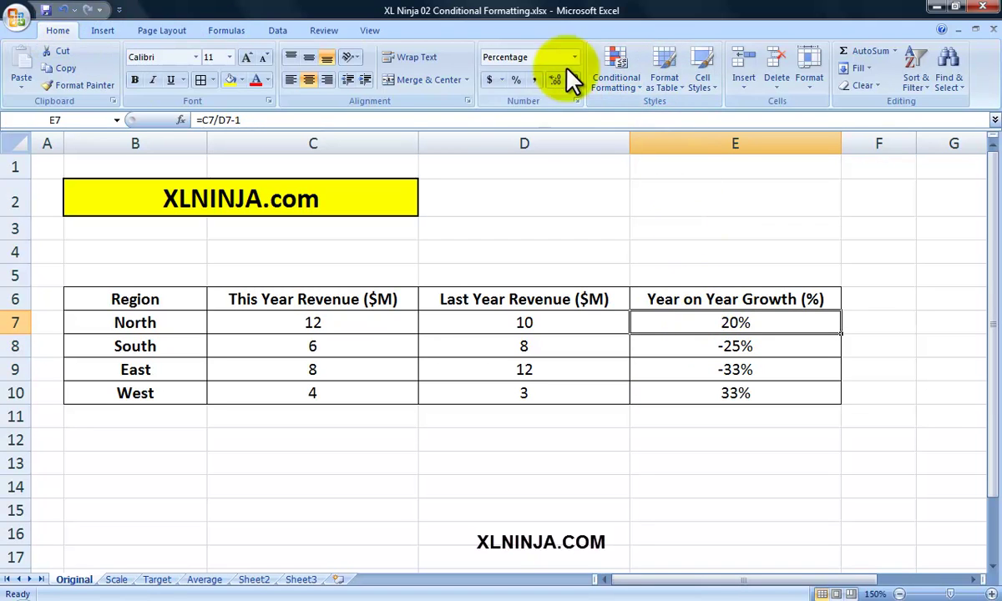
# Add a Greater Than 0% rule to E7 with Green Fill with Dark Green Text
pyautogui.click(644, 98)
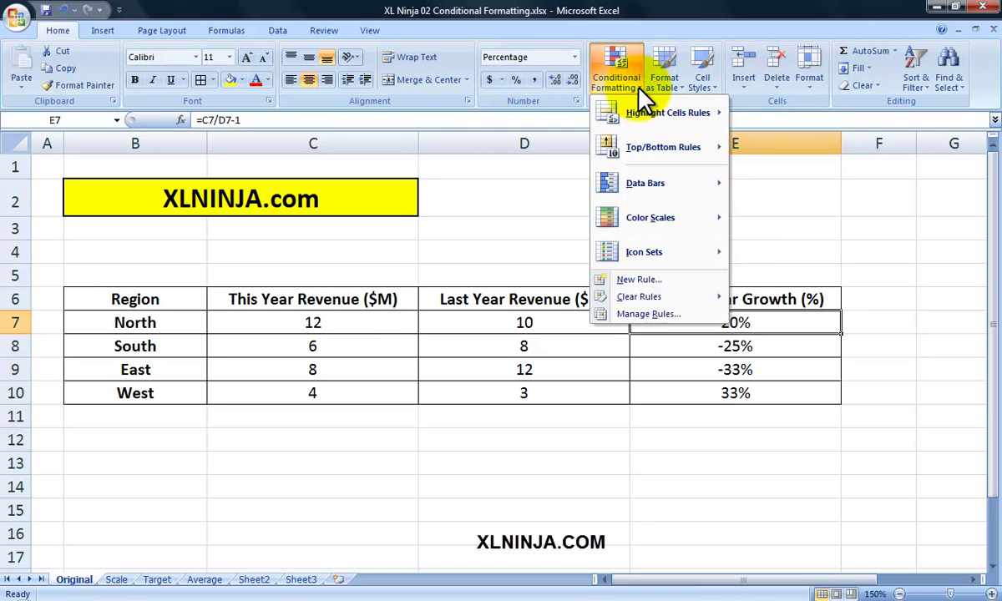
pyautogui.moveTo(639, 113)
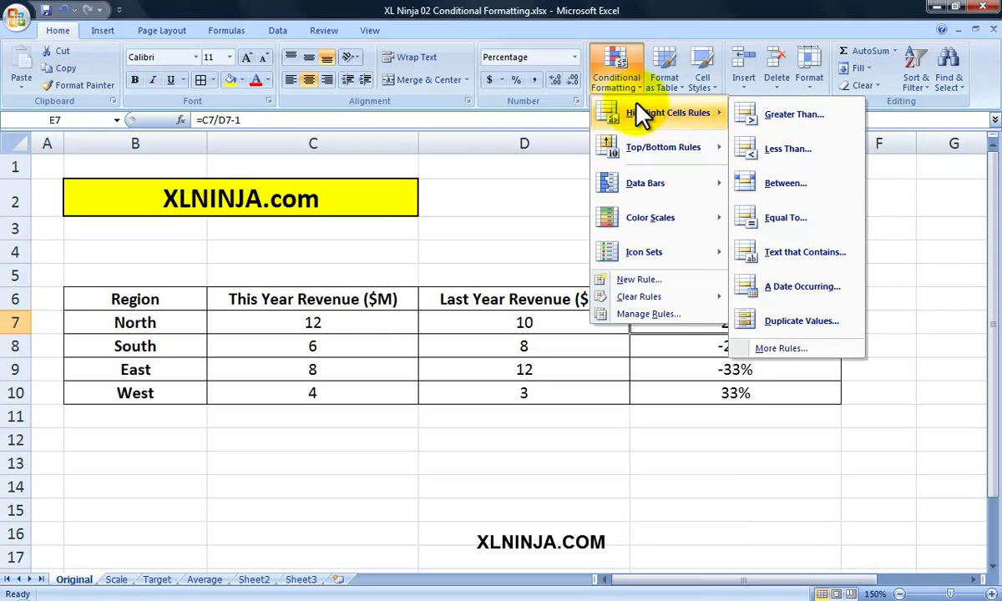
pyautogui.click(756, 126)
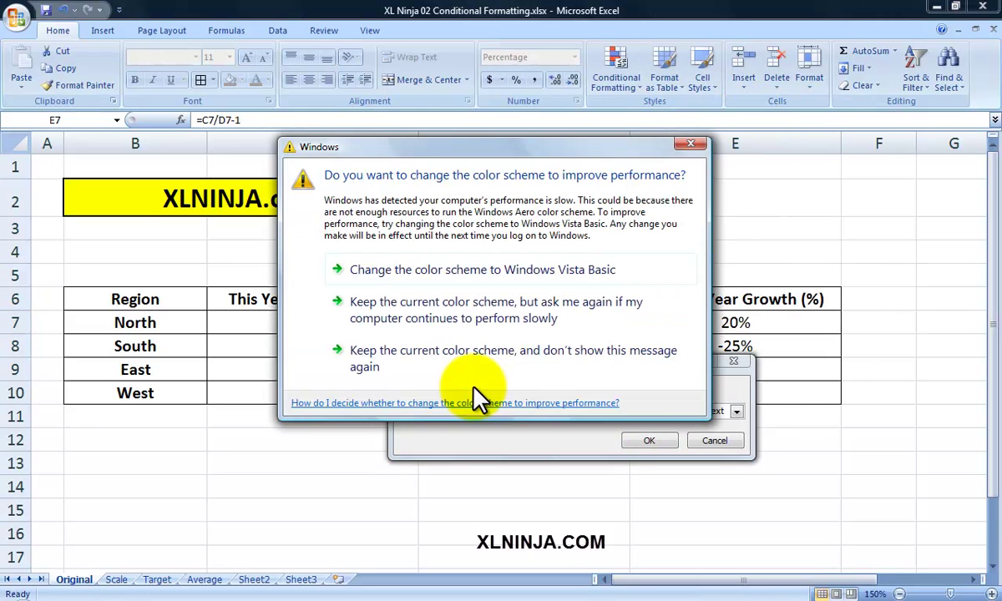
pyautogui.click(508, 350)
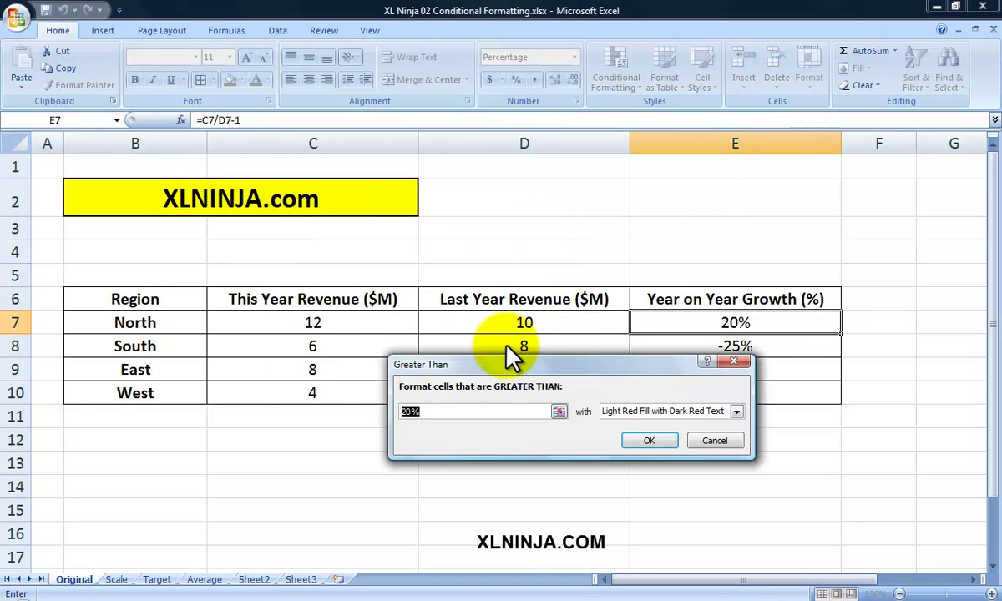
pyautogui.write('0%')
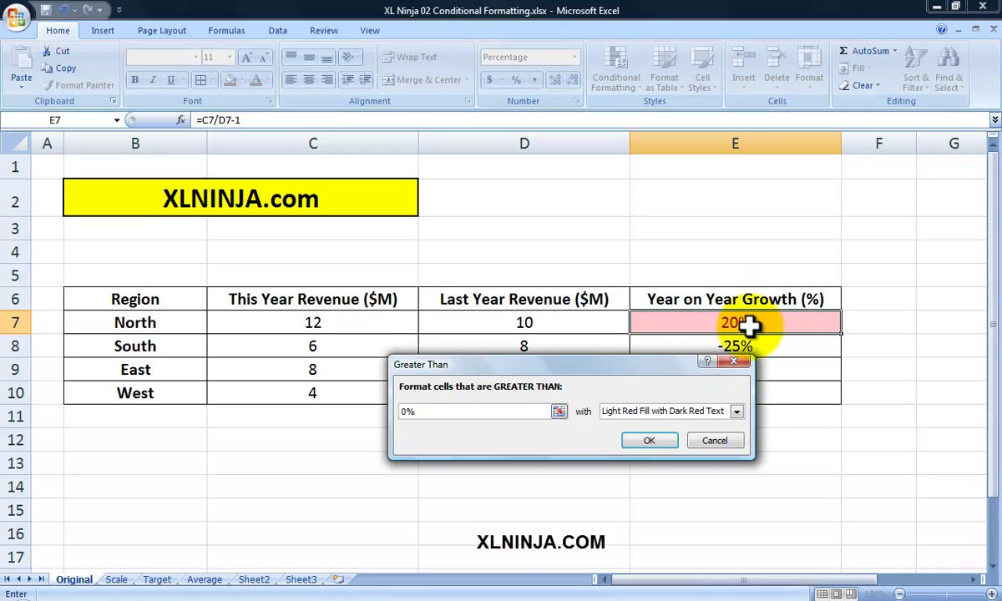
pyautogui.click(738, 412)
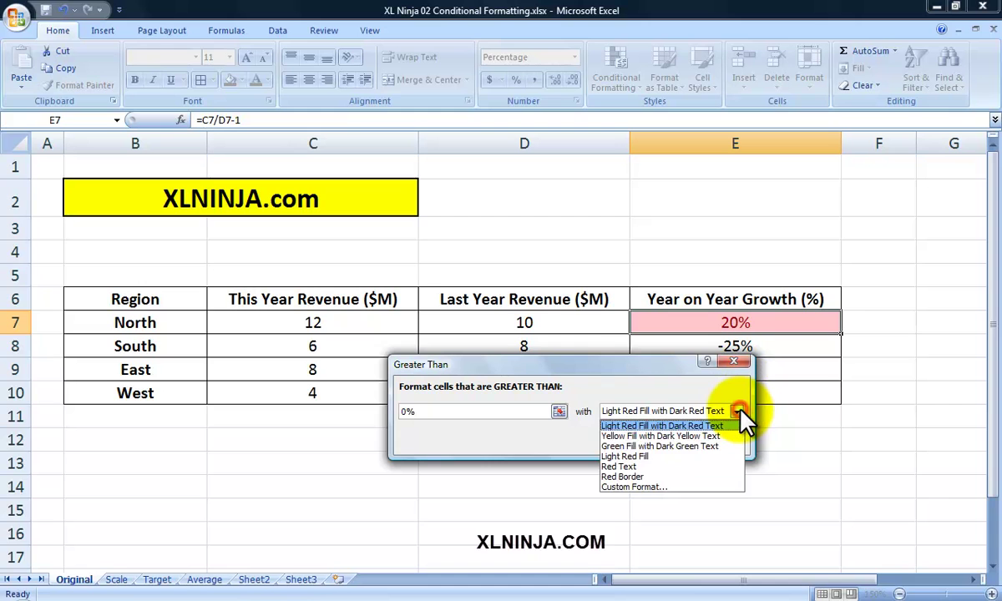
pyautogui.click(702, 446)
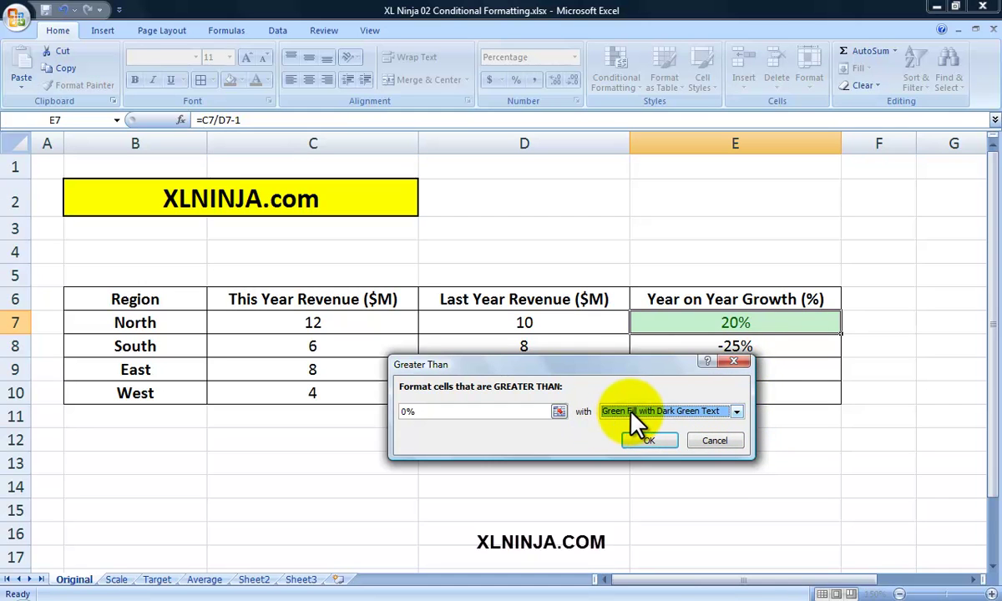
pyautogui.click(737, 412)
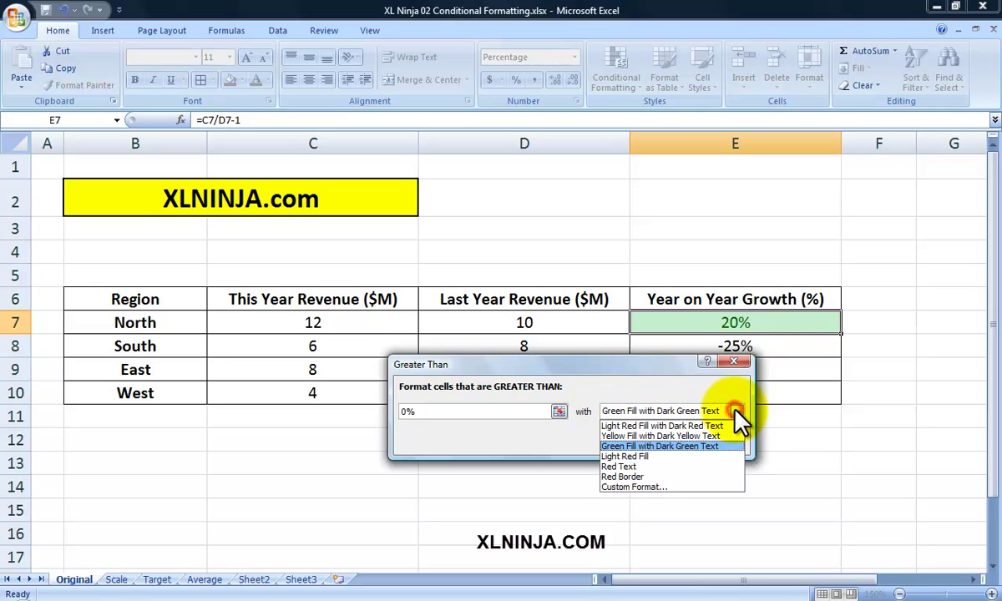
pyautogui.click(656, 447)
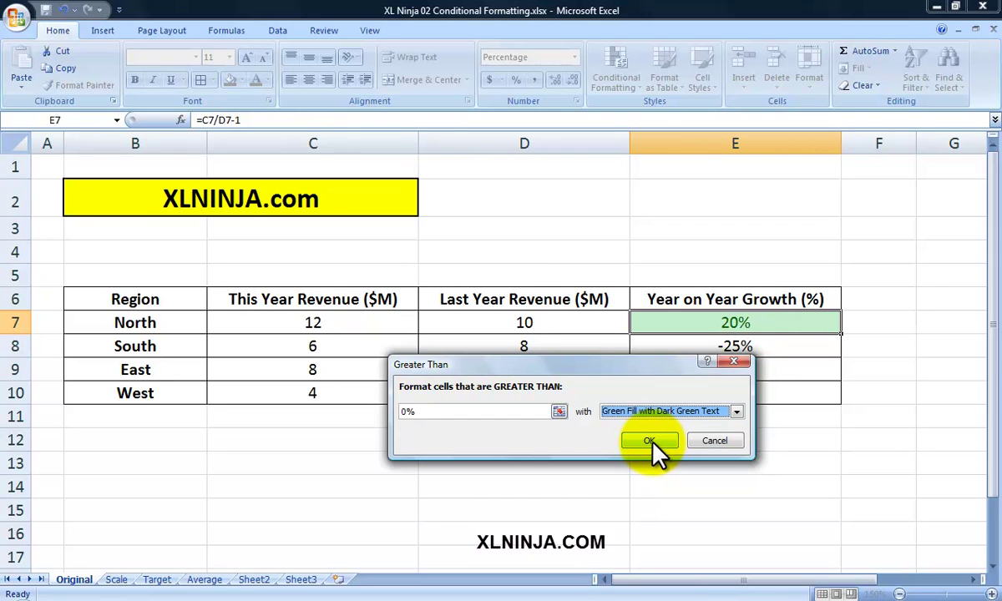
pyautogui.click(653, 443)
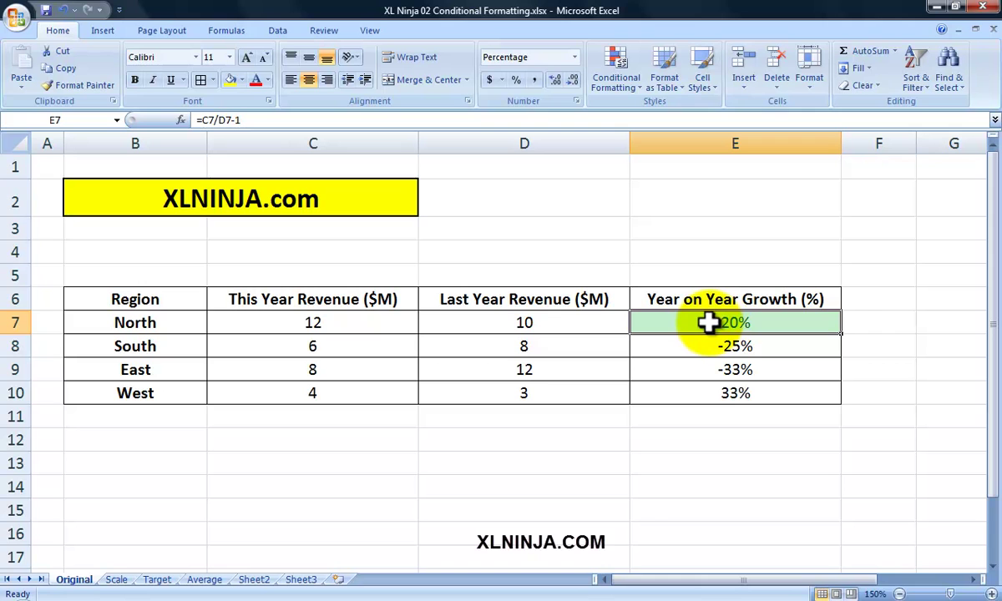
# Add a Less Than 0% rule to E7 using Light Red Fill with Dark Red Text
pyautogui.click(639, 92)
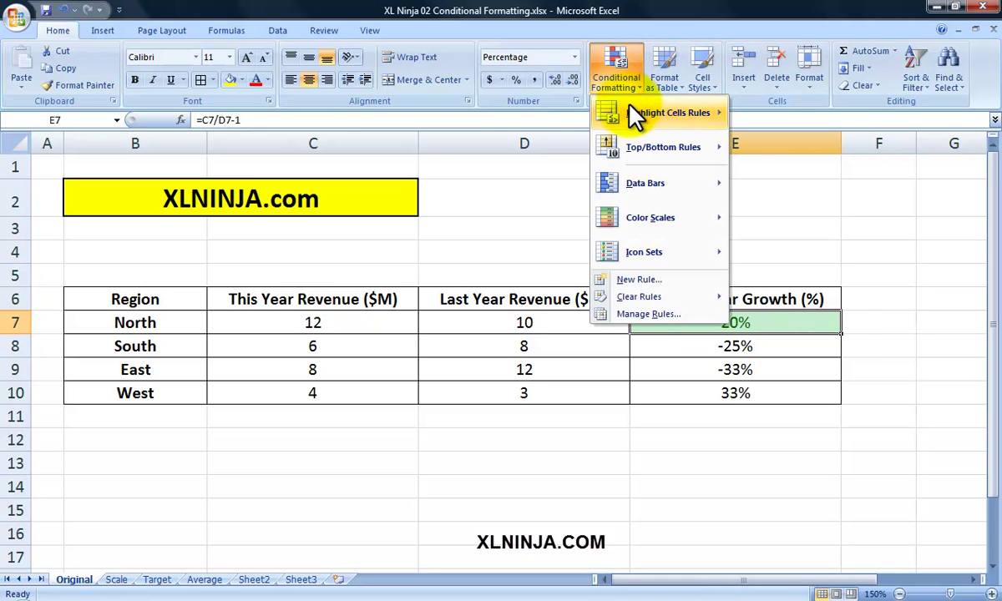
pyautogui.moveTo(633, 124)
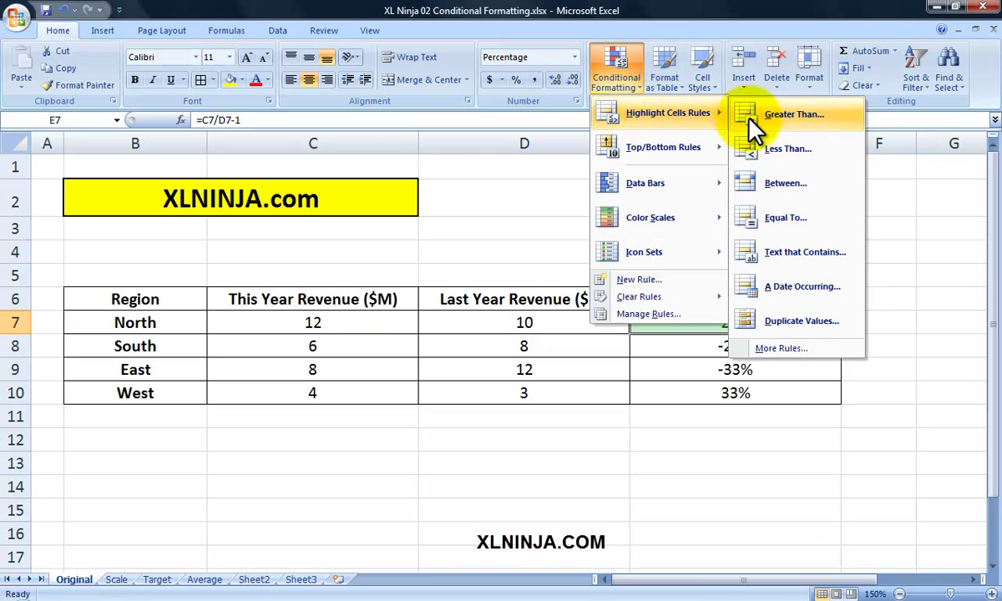
pyautogui.click(762, 152)
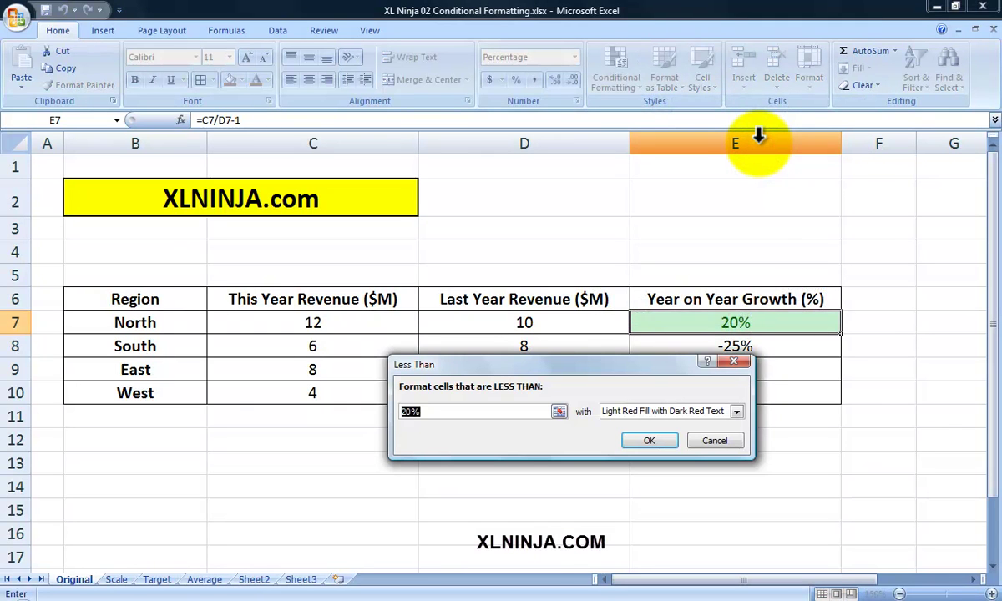
pyautogui.write('0%')
pyautogui.click(668, 441)
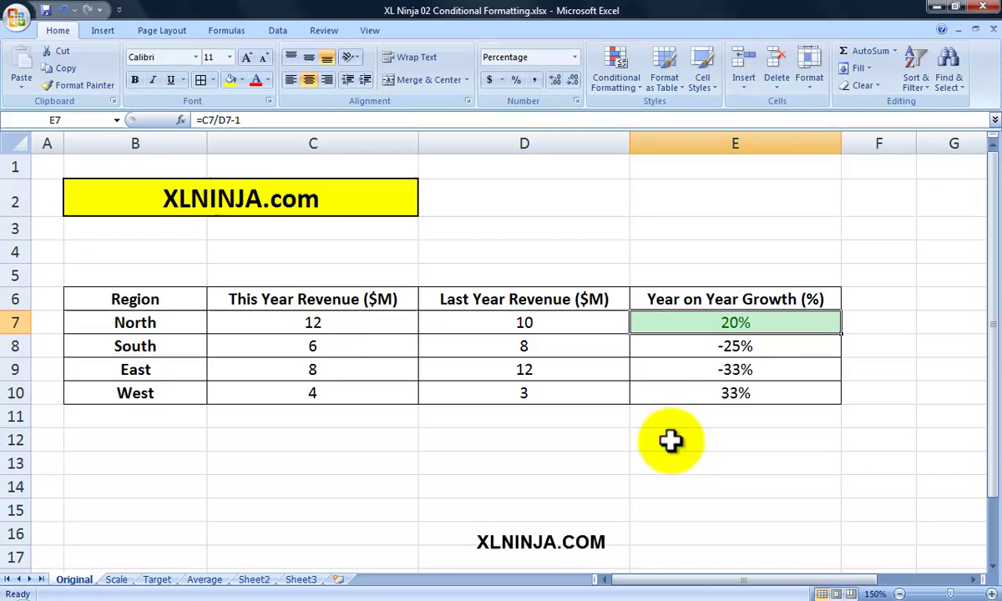
# Copy E7 and Paste Special its formats onto E8:E10
pyautogui.rightClick(748, 325)
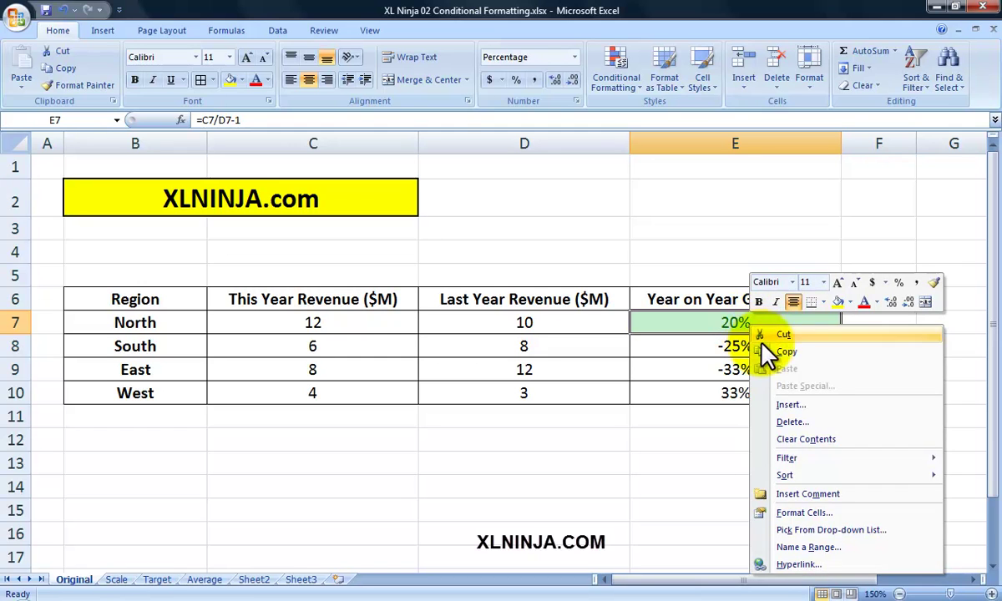
pyautogui.click(770, 350)
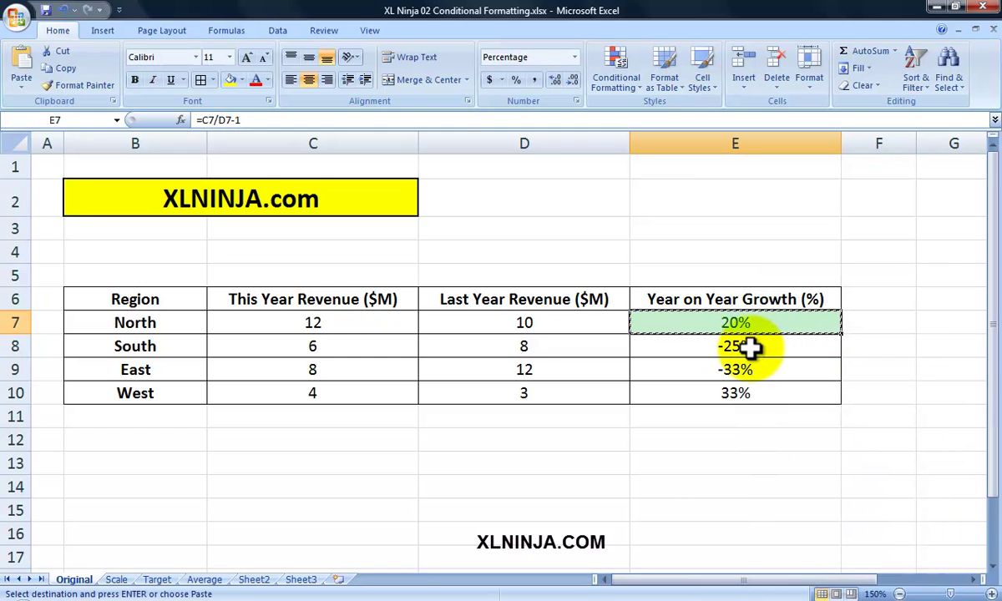
pyautogui.click(735, 347)
pyautogui.moveTo(736, 347); pyautogui.dragTo(734, 390)
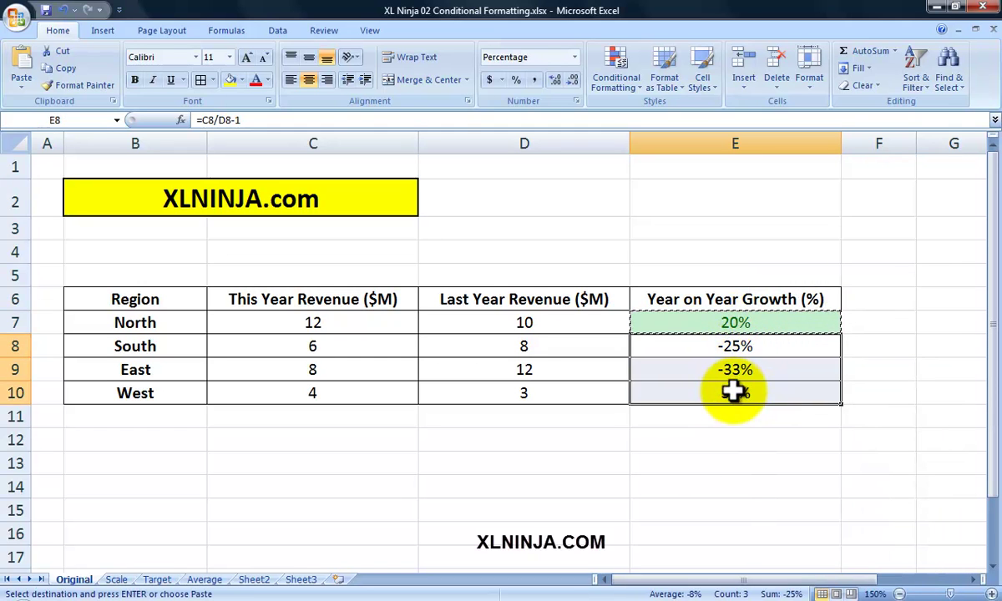
pyautogui.rightClick(708, 376)
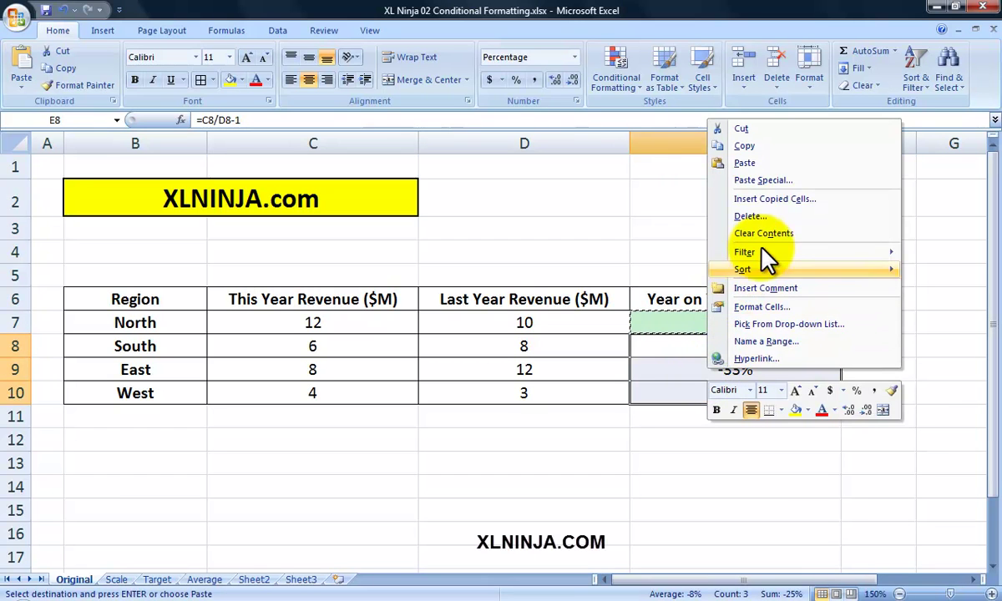
pyautogui.click(775, 182)
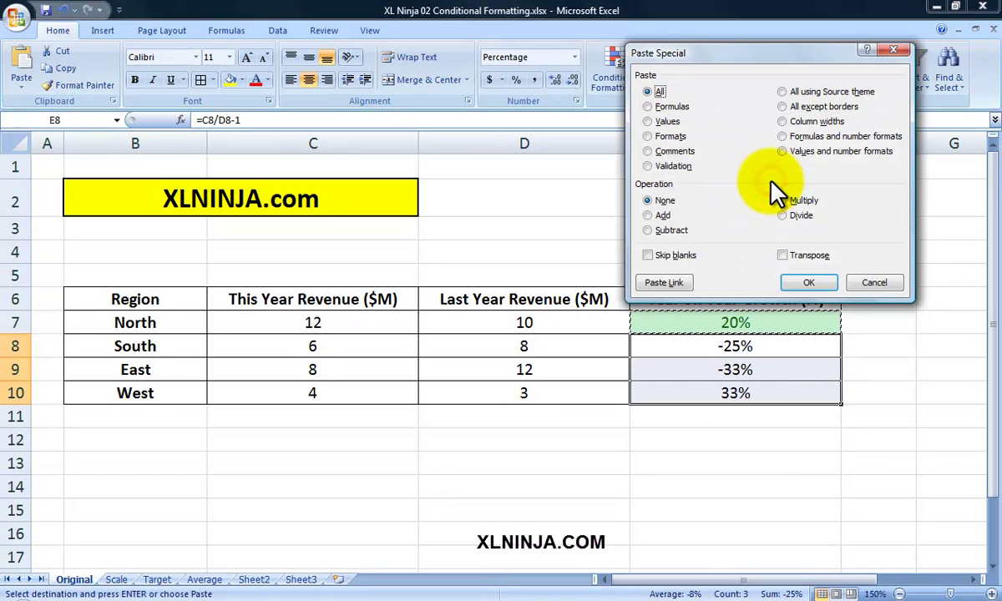
pyautogui.click(650, 137)
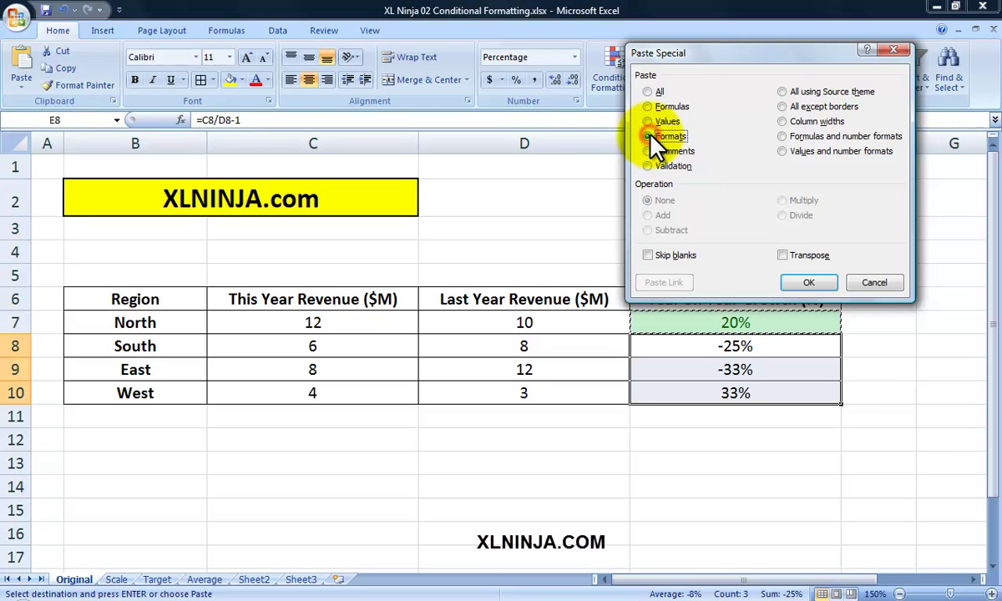
pyautogui.click(808, 282)
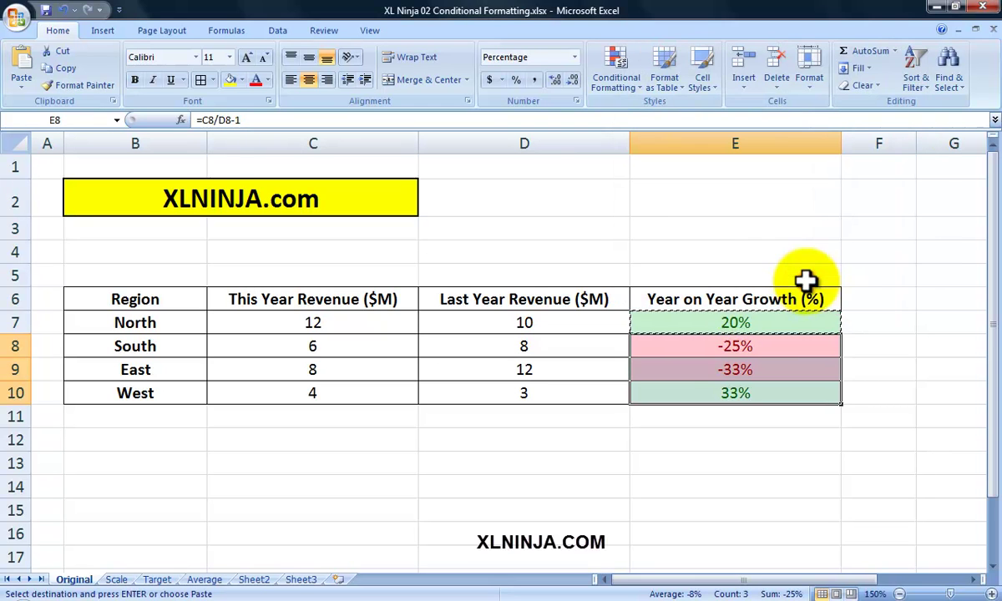
# Check the colouring of E8 and E10, then clear the selection
pyautogui.click(766, 347)
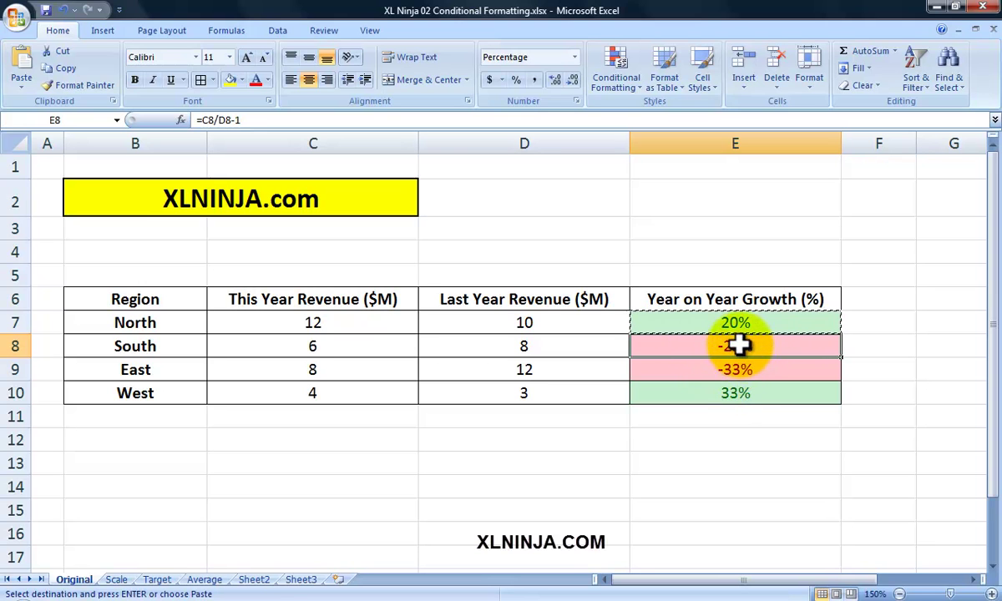
pyautogui.click(738, 391)
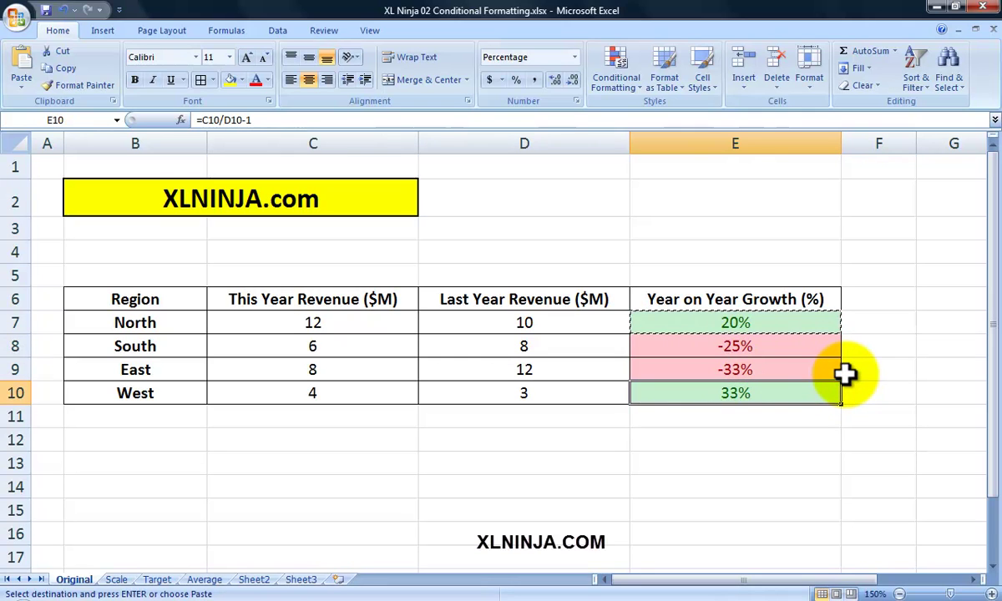
pyautogui.click(595, 434)
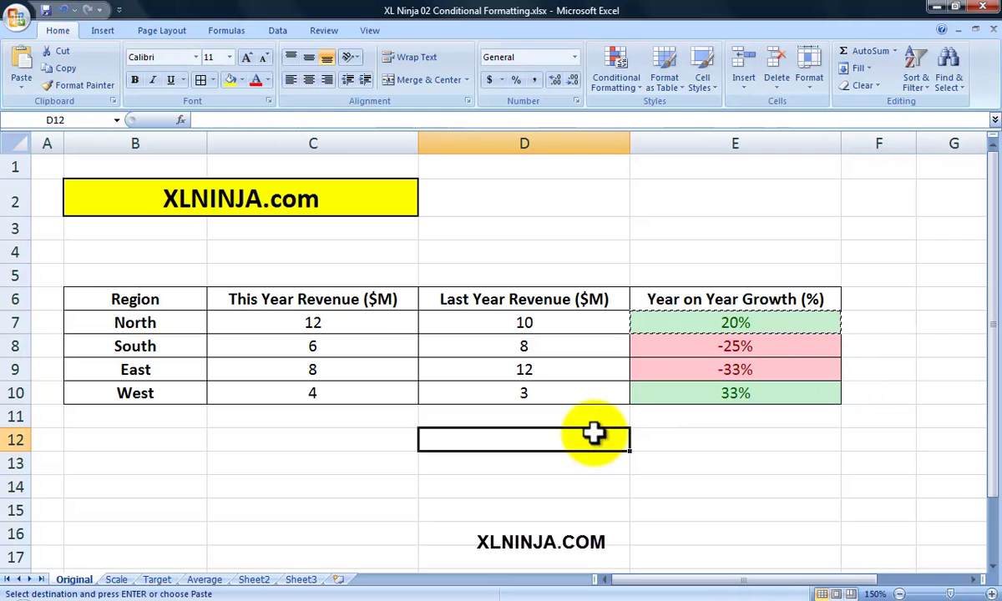
pyautogui.click(683, 323)
pyautogui.moveTo(683, 323); pyautogui.dragTo(681, 376)
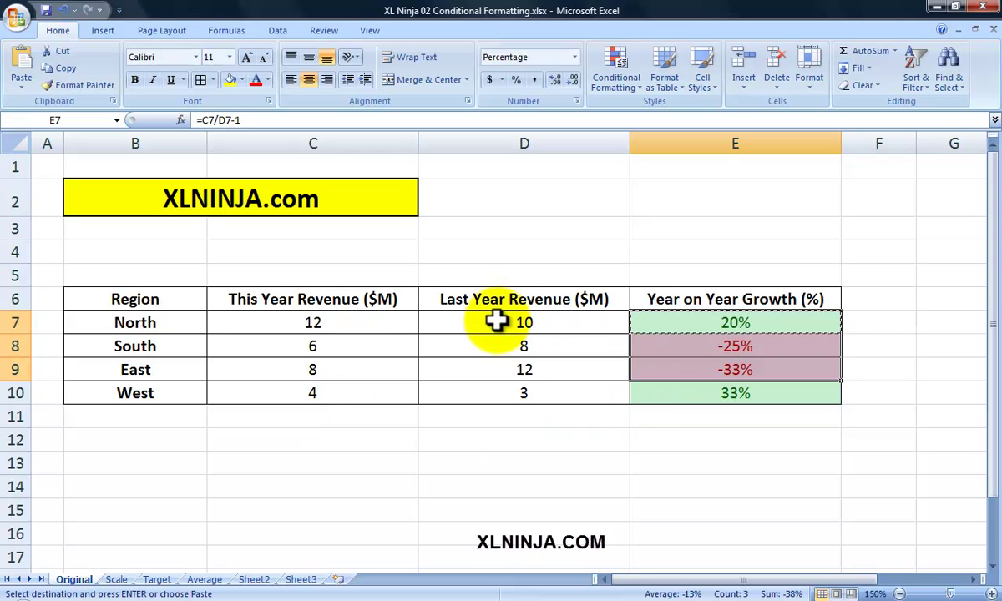
pyautogui.click(656, 325)
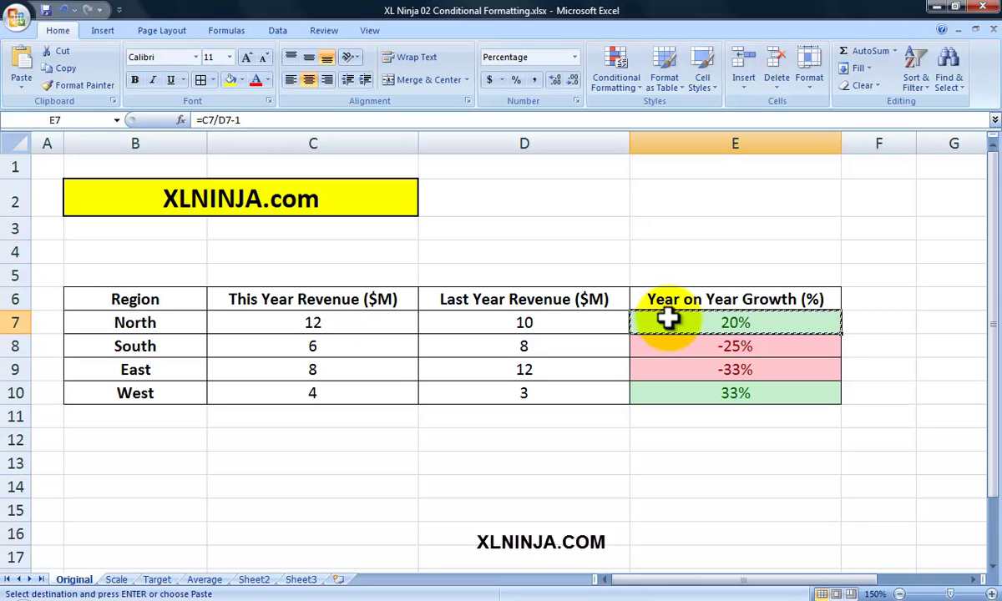
pyautogui.moveTo(672, 320); pyautogui.dragTo(671, 386)
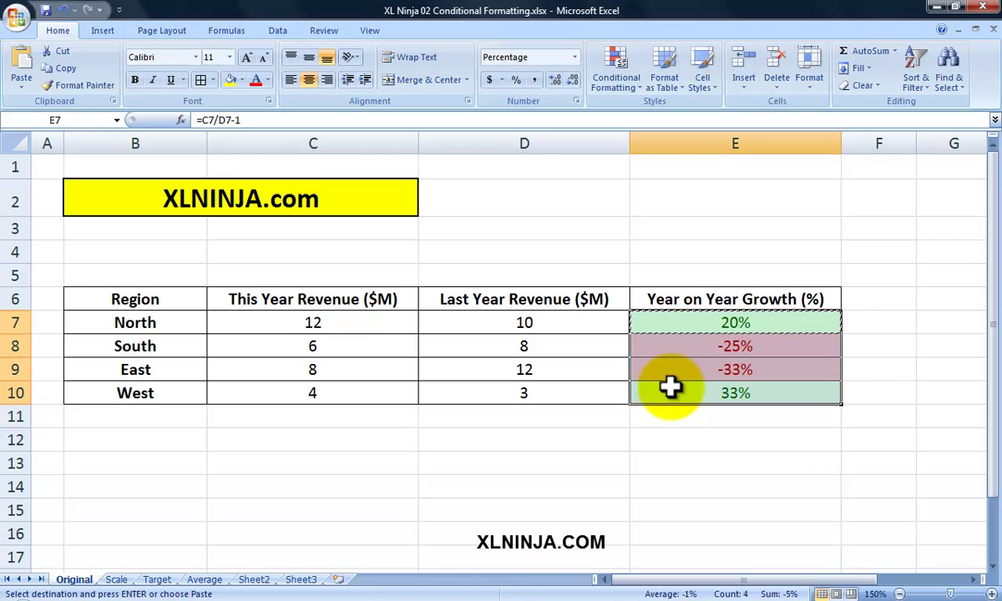
pyautogui.click(641, 85)
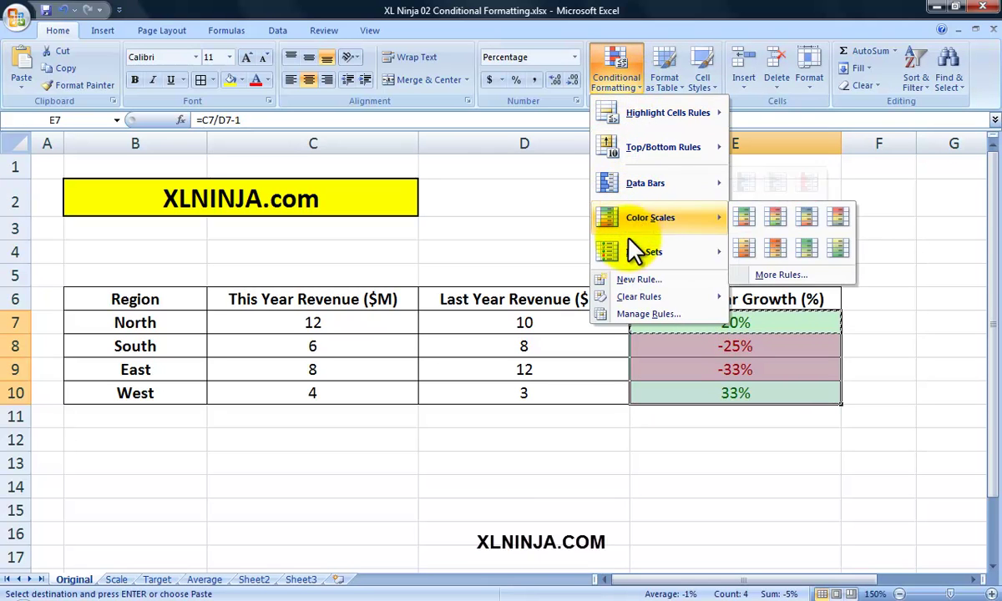
# Open Manage Rules, move the dialog aside and inspect the first rule's applied range
pyautogui.click(637, 317)
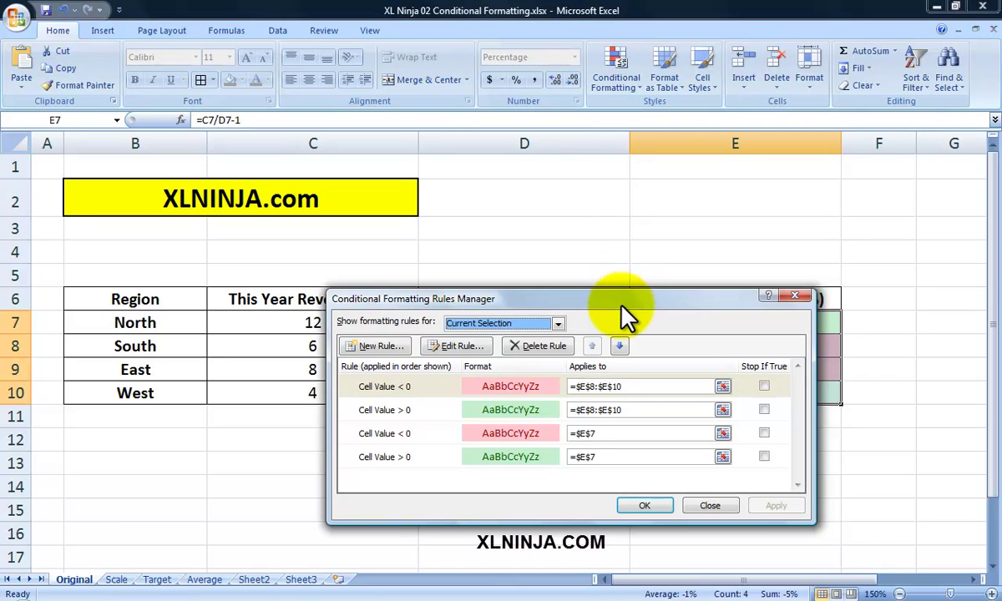
pyautogui.click(551, 386)
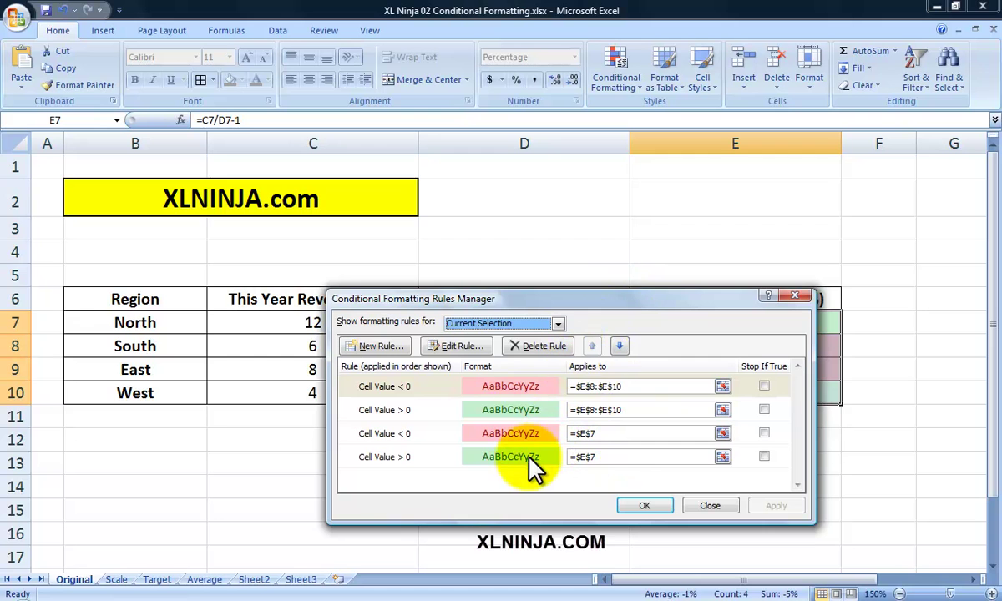
pyautogui.moveTo(633, 301); pyautogui.dragTo(382, 208)
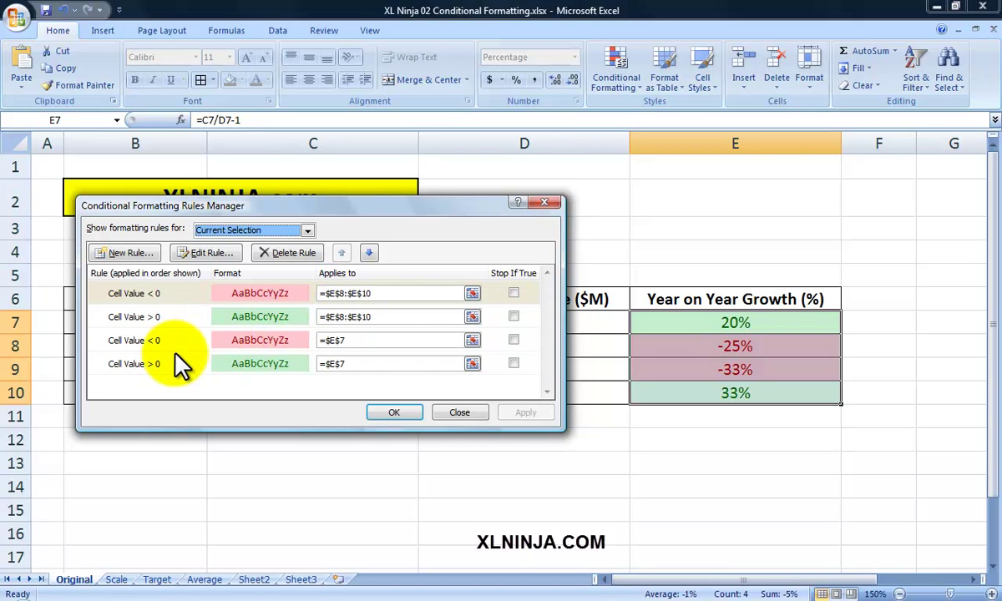
pyautogui.click(342, 294)
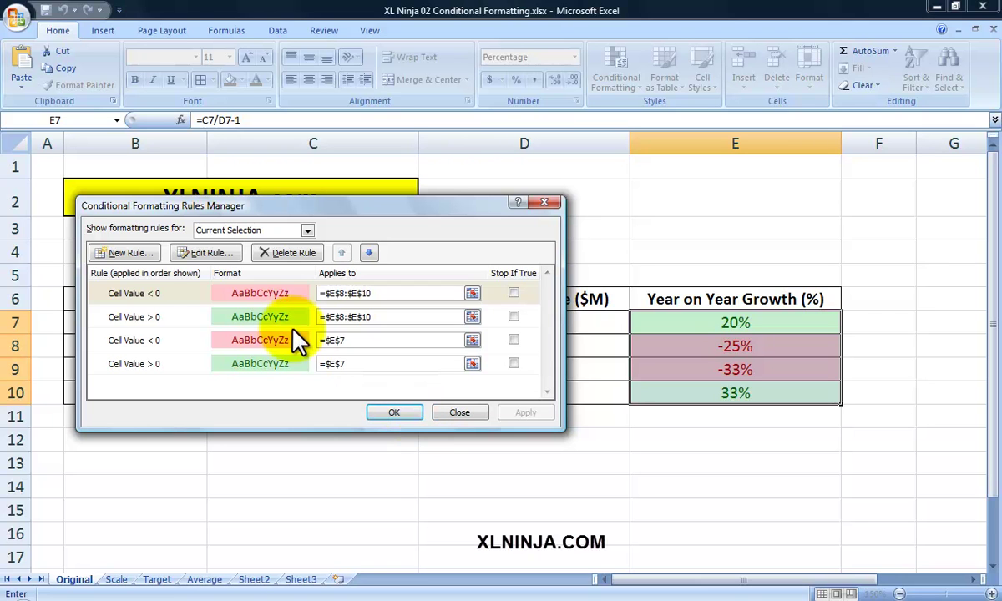
# Delete all four Cell Value < 0 and > 0 rules, confirm, and select E7:E10
pyautogui.click(175, 292)
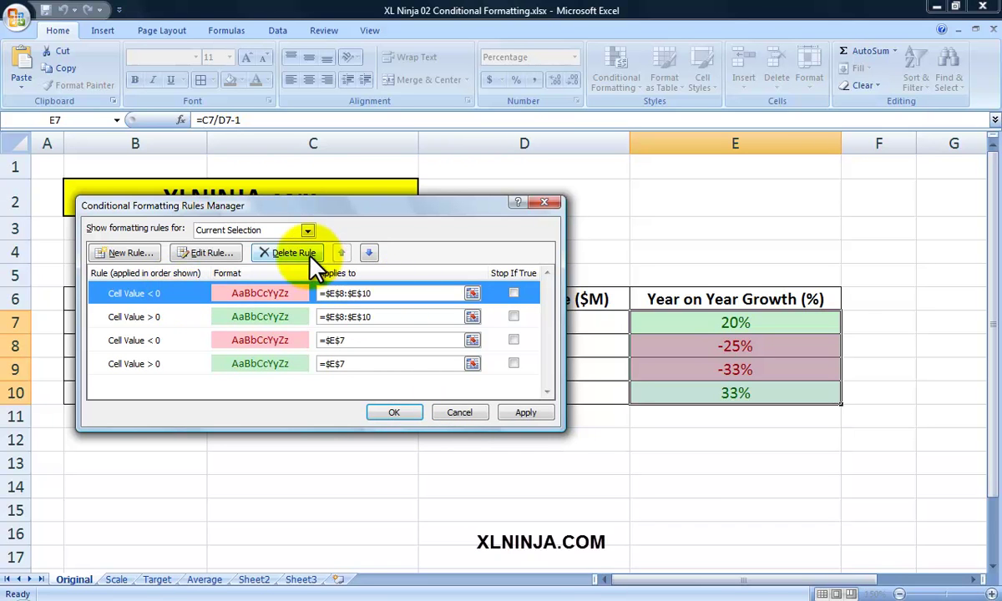
pyautogui.click(311, 256)
pyautogui.click(153, 294)
pyautogui.click(289, 253)
pyautogui.click(294, 257)
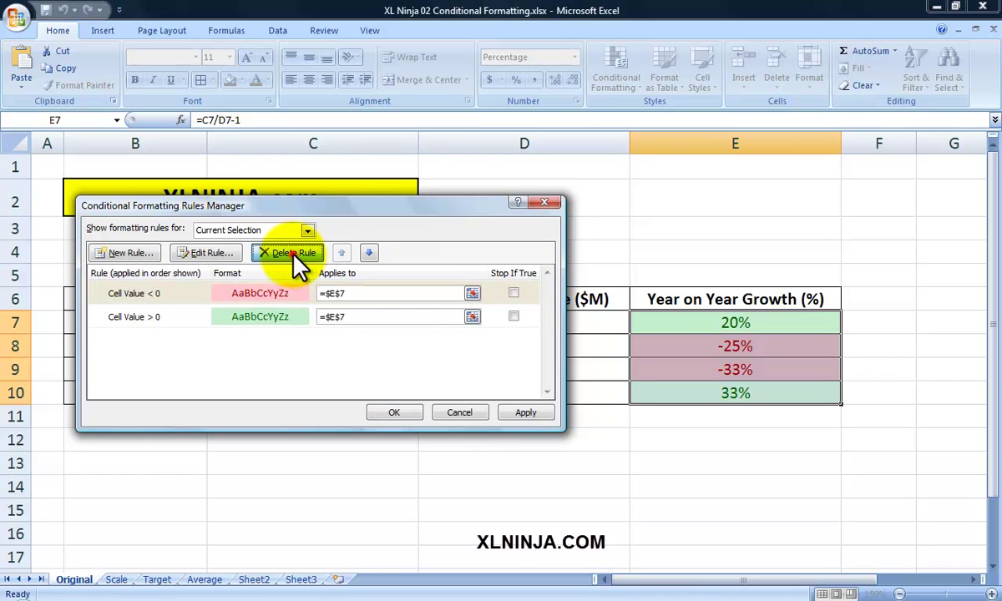
pyautogui.click(169, 294)
pyautogui.click(288, 253)
pyautogui.click(394, 413)
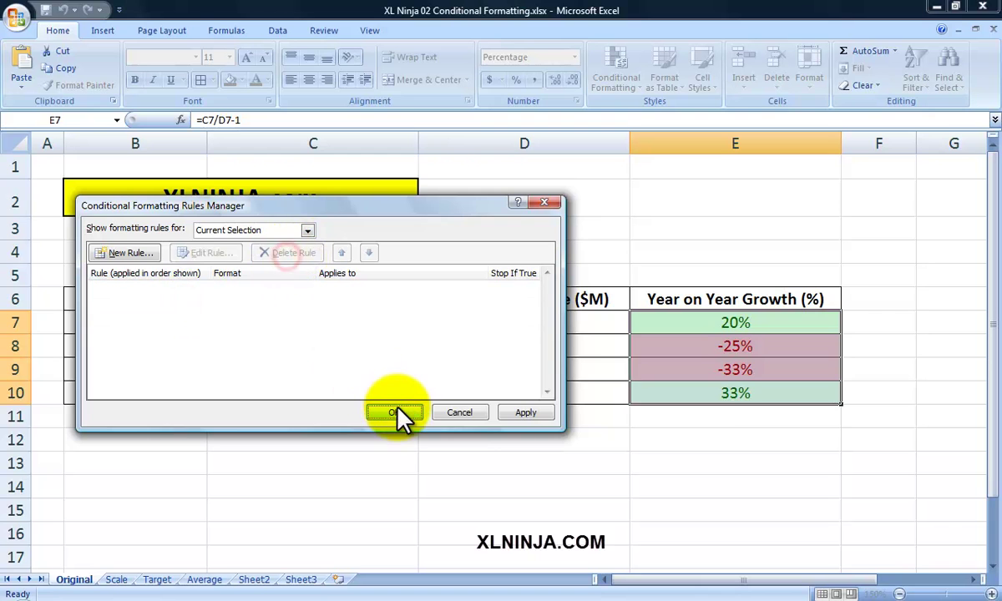
pyautogui.moveTo(732, 326); pyautogui.dragTo(727, 392)
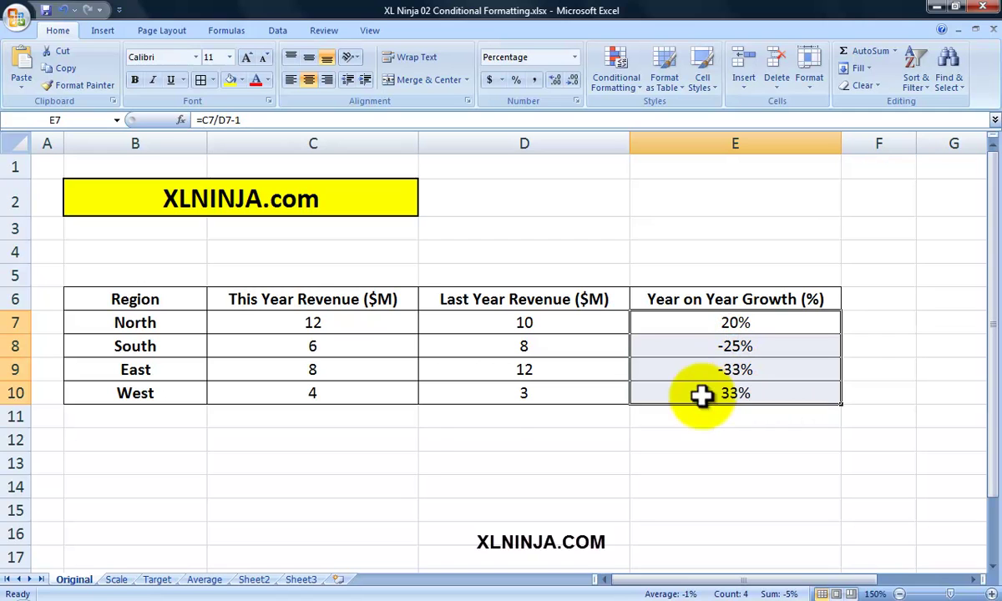
# On the Scale sheet, select E7:E10 and bring up the Color Scales presets
pyautogui.click(117, 580)
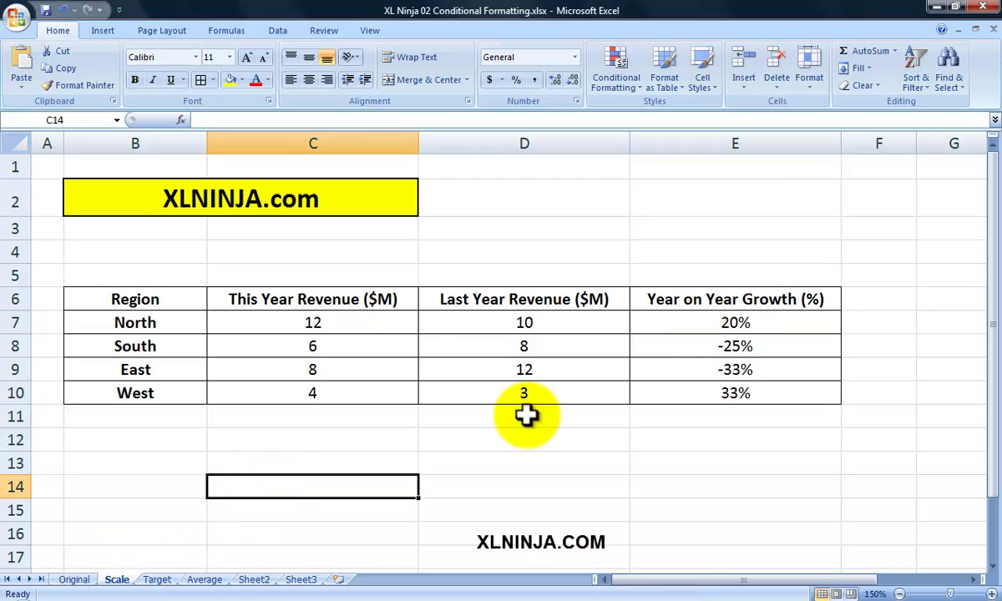
pyautogui.click(692, 323)
pyautogui.moveTo(693, 331); pyautogui.dragTo(688, 384)
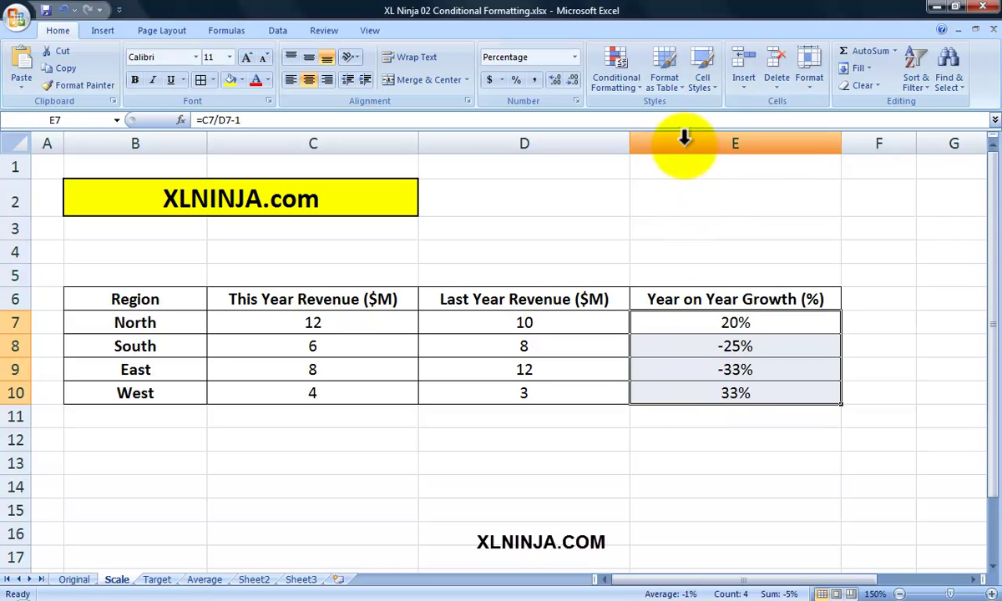
pyautogui.click(643, 92)
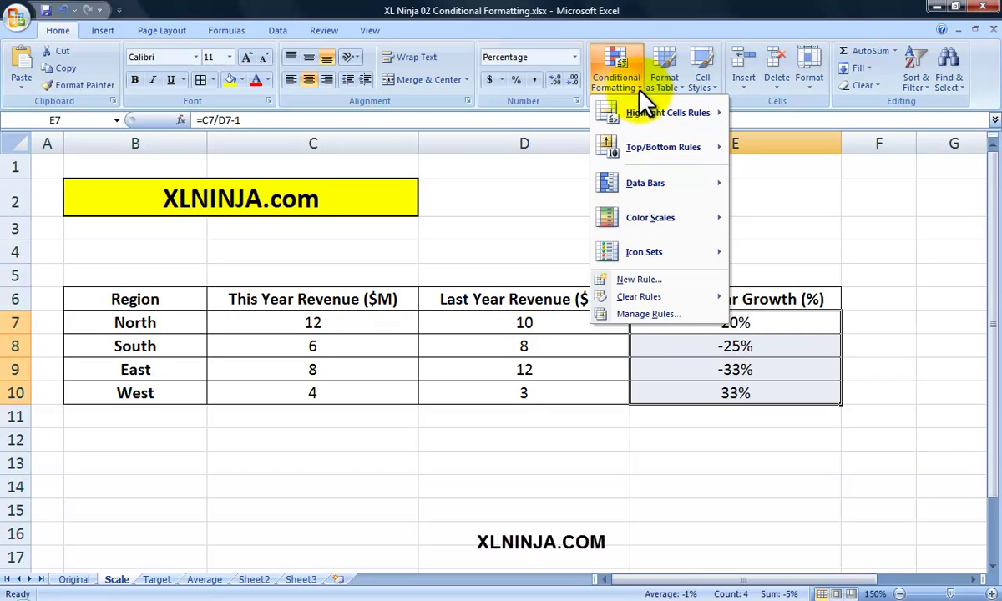
pyautogui.moveTo(643, 224)
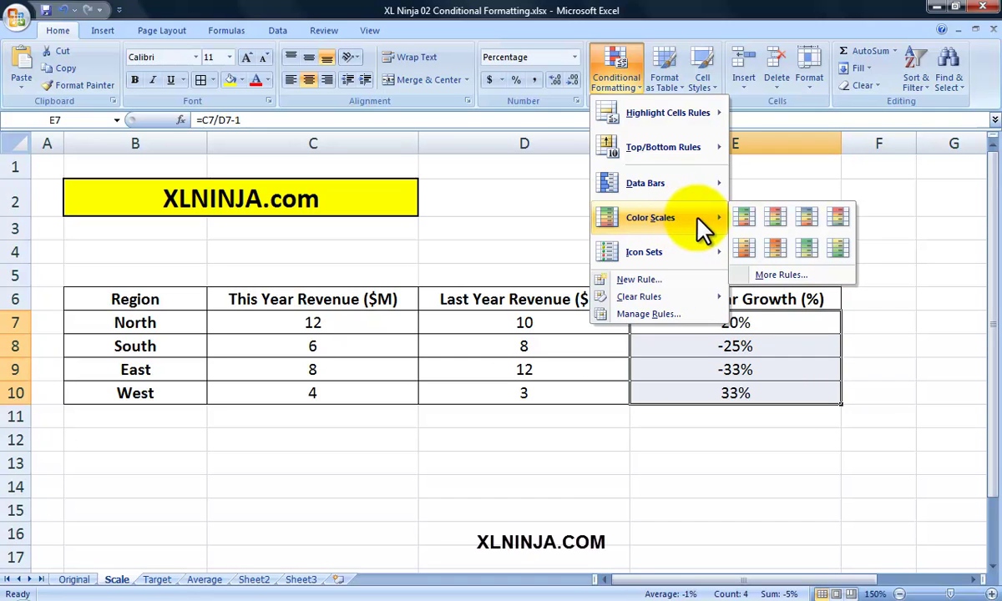
# Apply the Green-Yellow-Red colour scale to E7:E10 and check each shaded cell
pyautogui.click(746, 219)
pyautogui.click(718, 438)
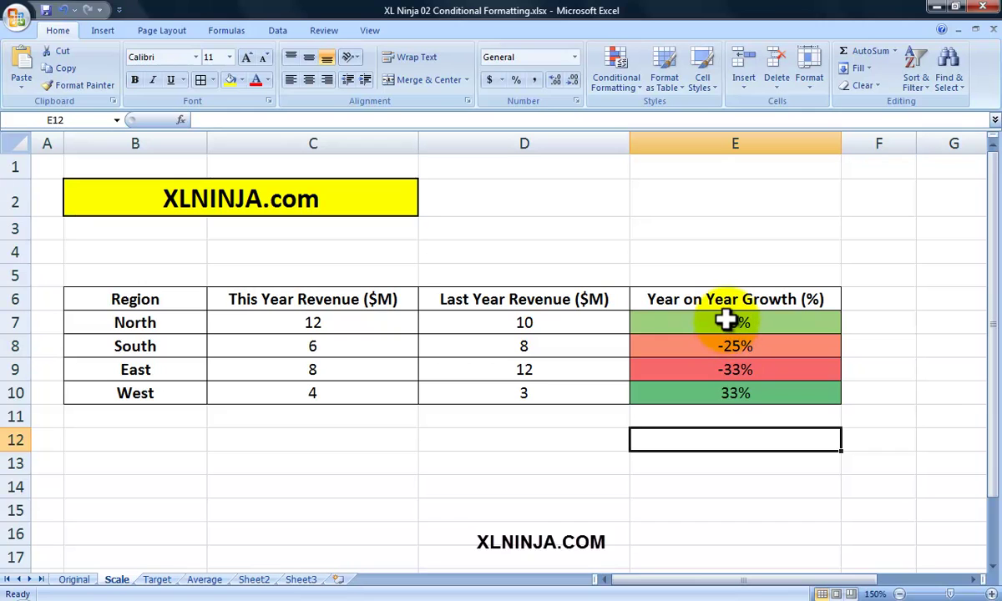
pyautogui.click(753, 396)
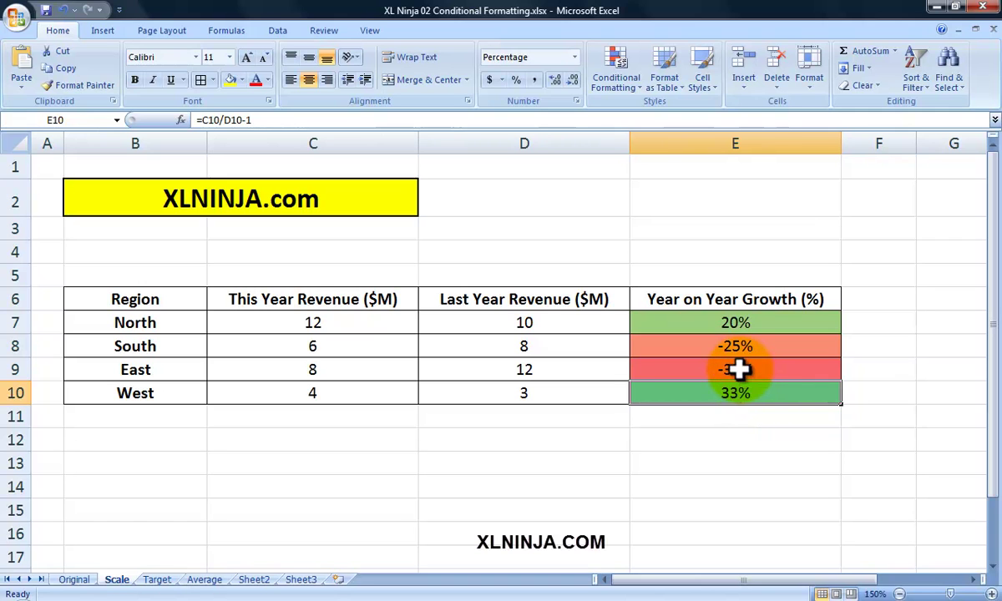
pyautogui.click(738, 369)
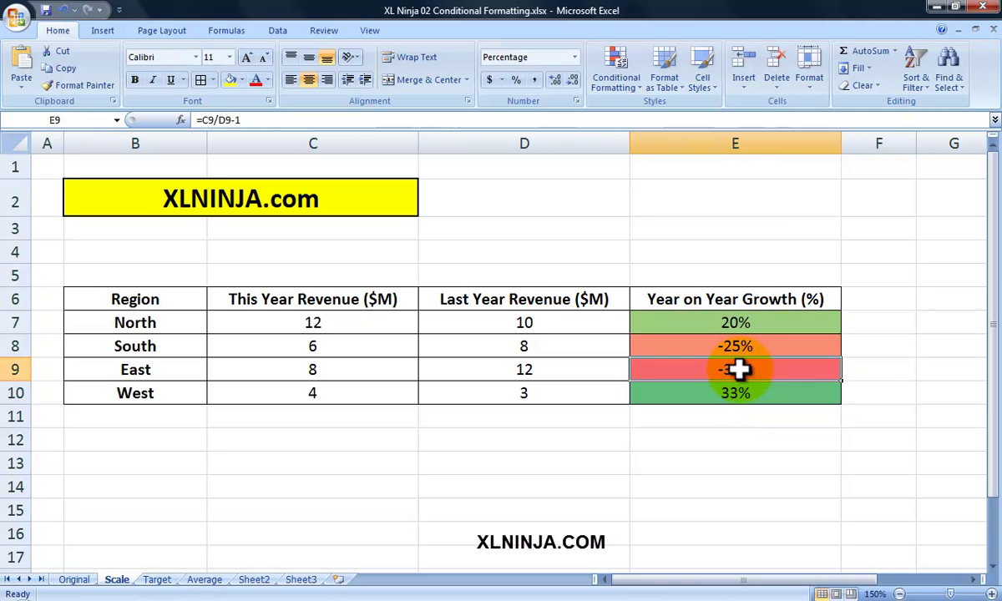
pyautogui.click(706, 322)
pyautogui.click(706, 346)
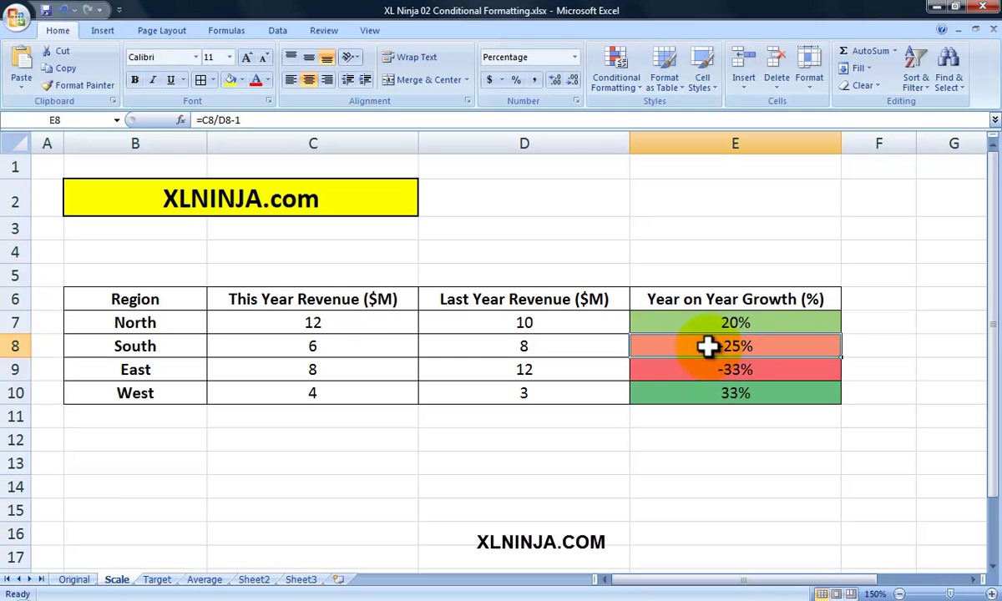
pyautogui.click(719, 393)
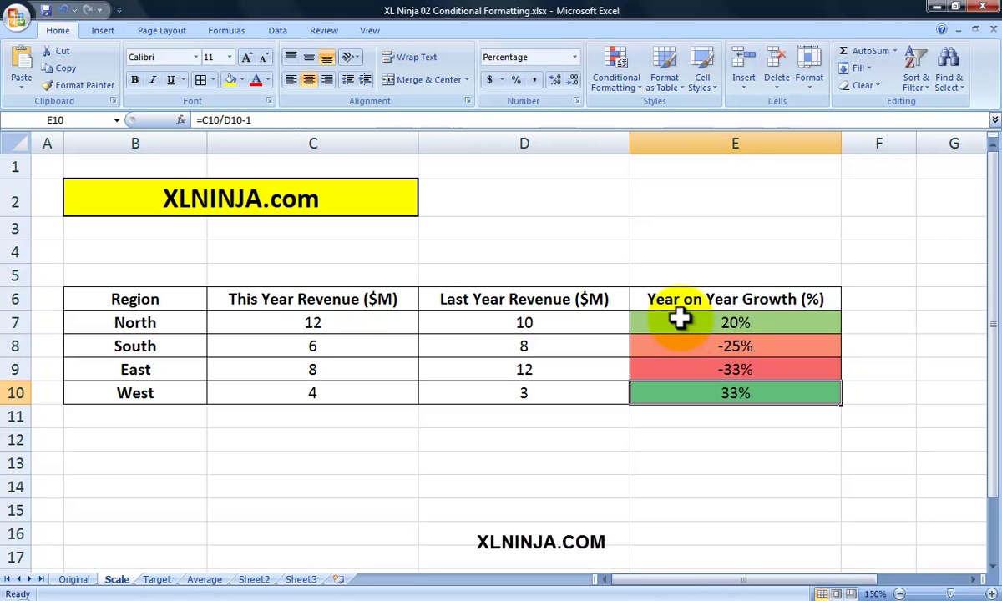
# Select E7, glance at the Color Scales options, close them and switch to the Target sheet
pyautogui.click(679, 319)
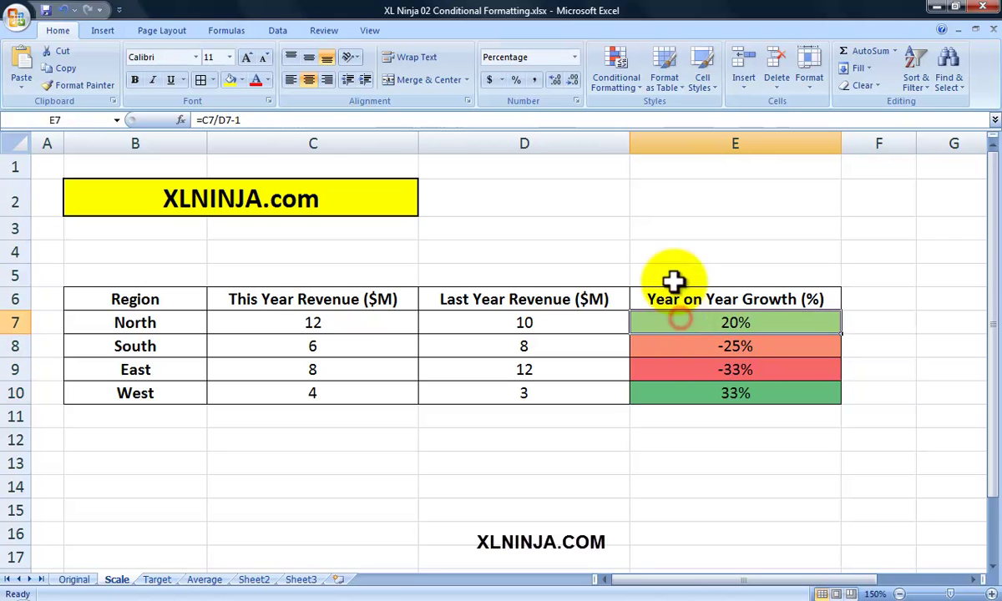
pyautogui.click(629, 84)
pyautogui.moveTo(637, 219)
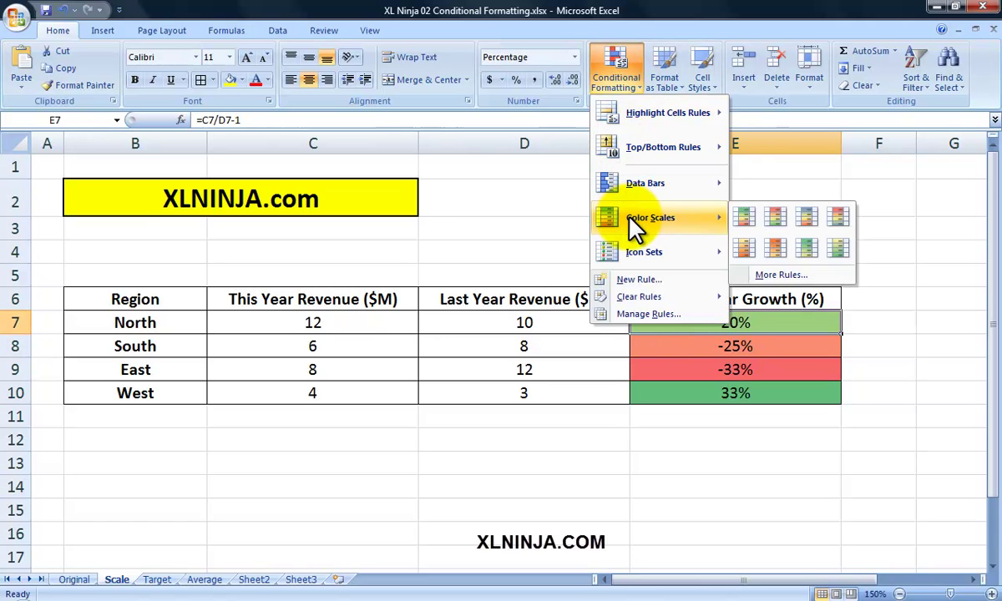
pyautogui.click(561, 489)
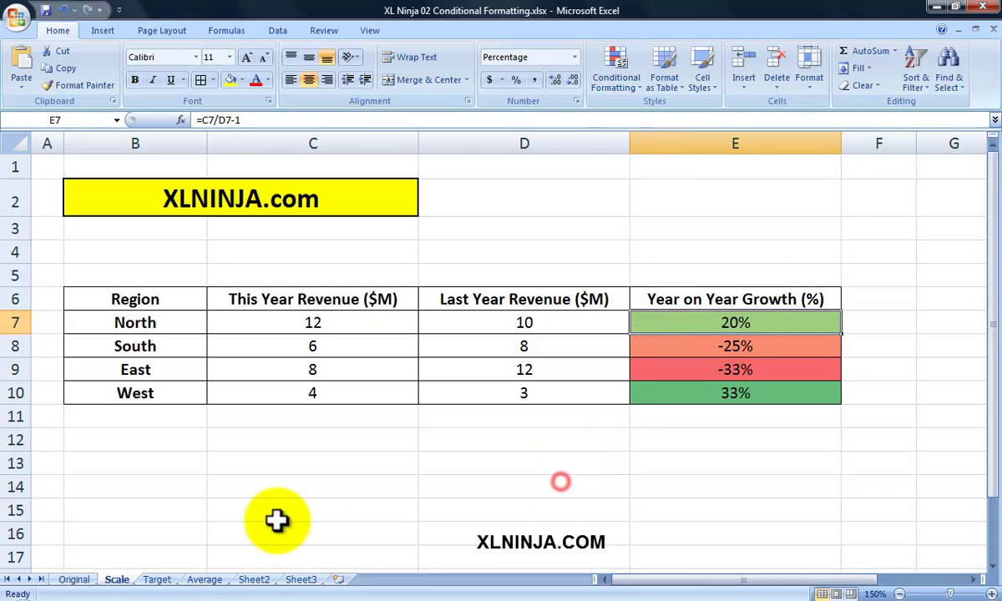
pyautogui.click(158, 580)
# Review the This Year Revenue column C6:C10 and the Target 7 in C13, then select C7
pyautogui.click(219, 511)
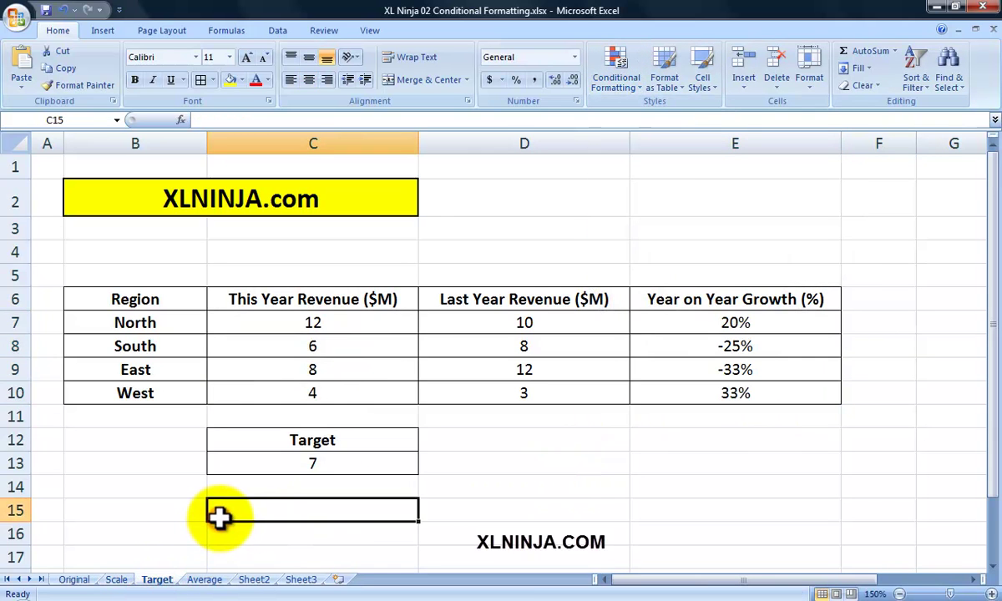
pyautogui.click(299, 299)
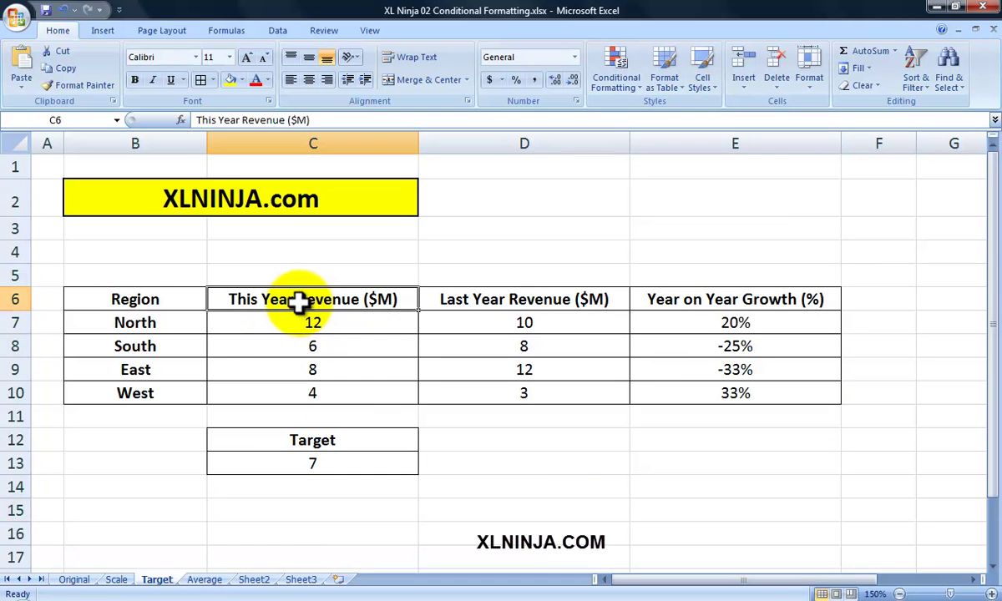
pyautogui.moveTo(299, 303); pyautogui.dragTo(292, 390)
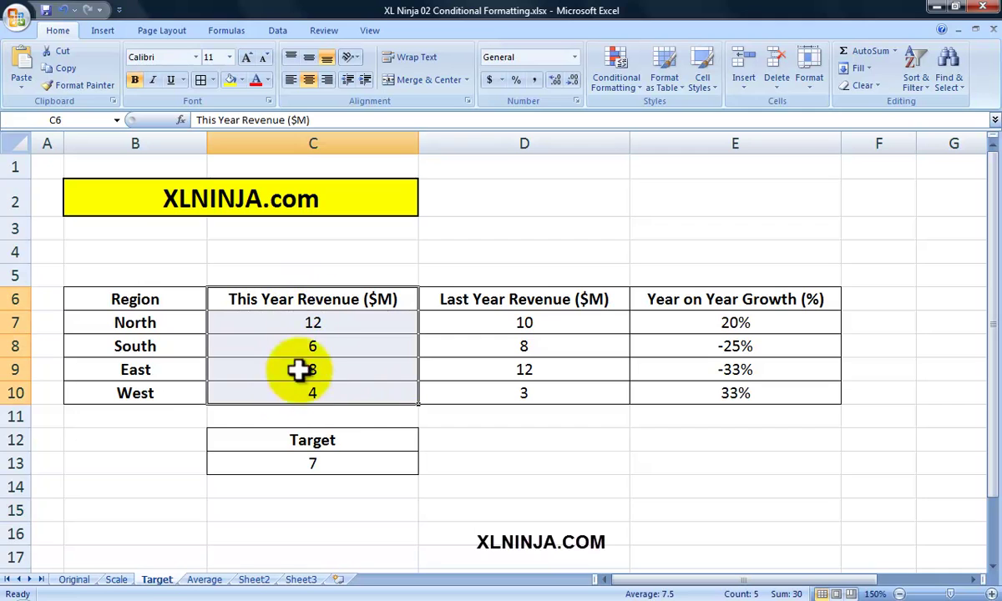
pyautogui.click(311, 462)
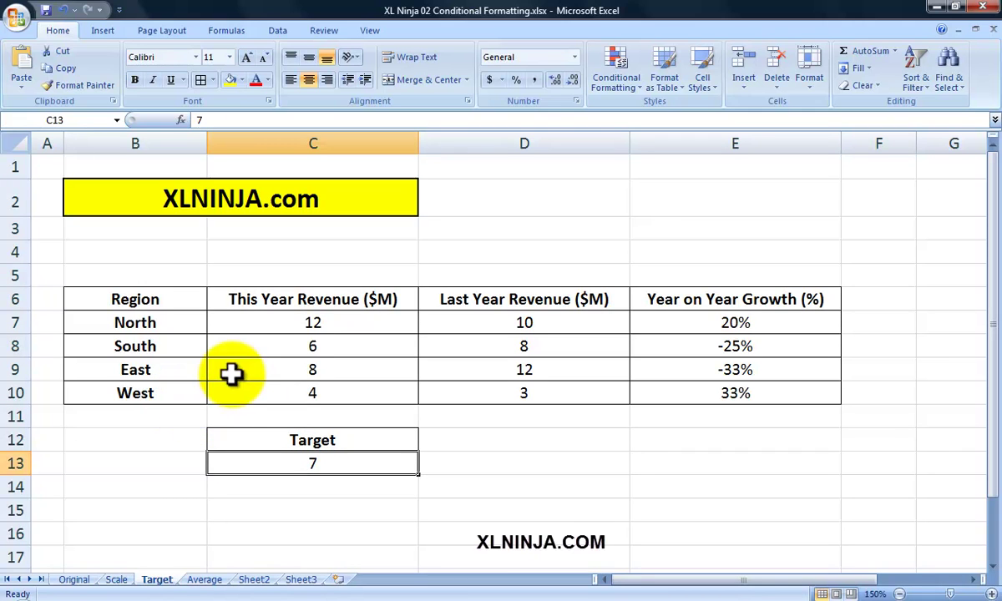
pyautogui.click(284, 325)
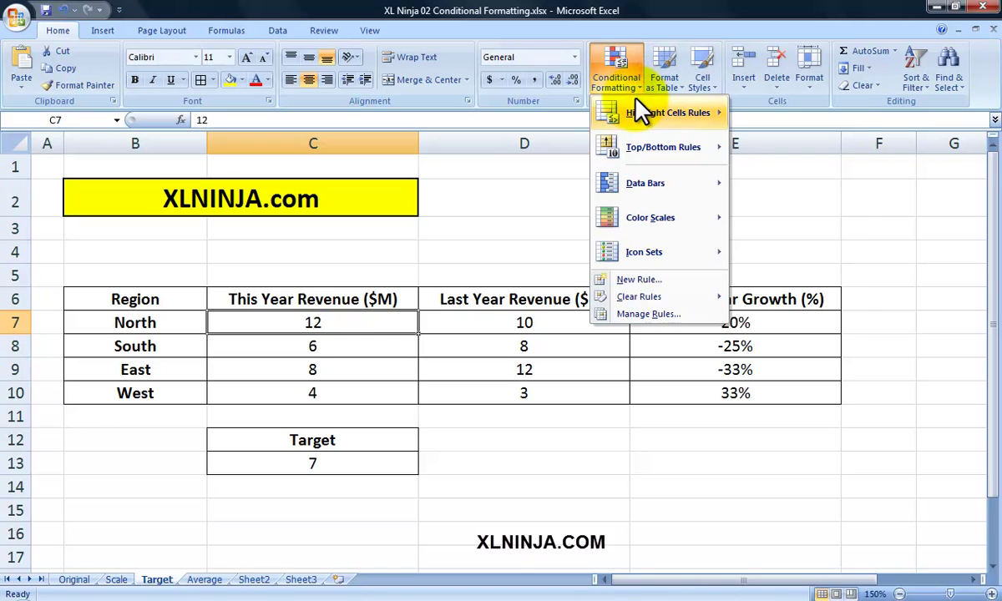
# Give C7 a Greater Than =$C$13 rule with Green Fill with Dark Green Text
pyautogui.moveTo(647, 112)
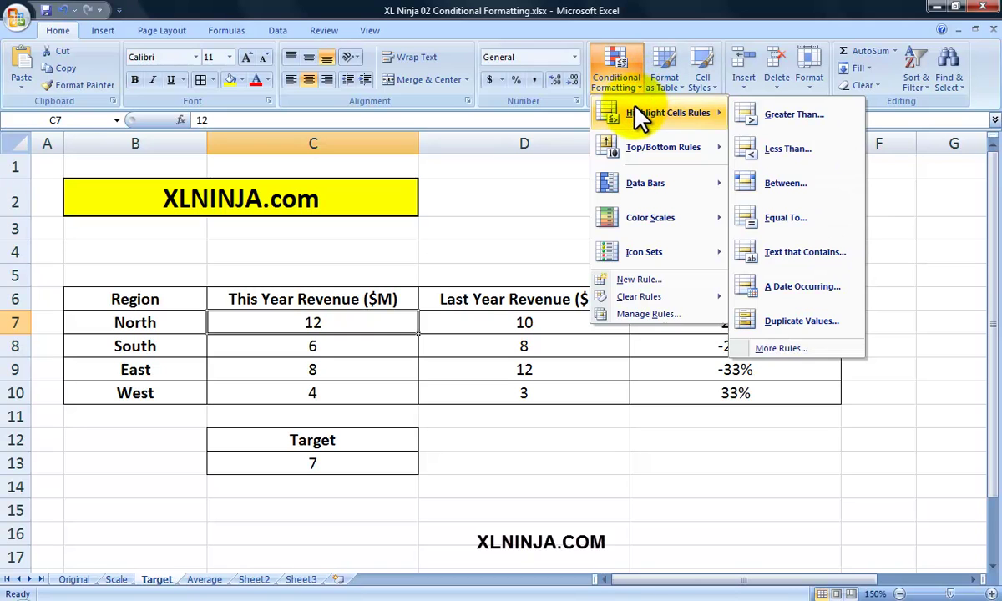
pyautogui.click(769, 126)
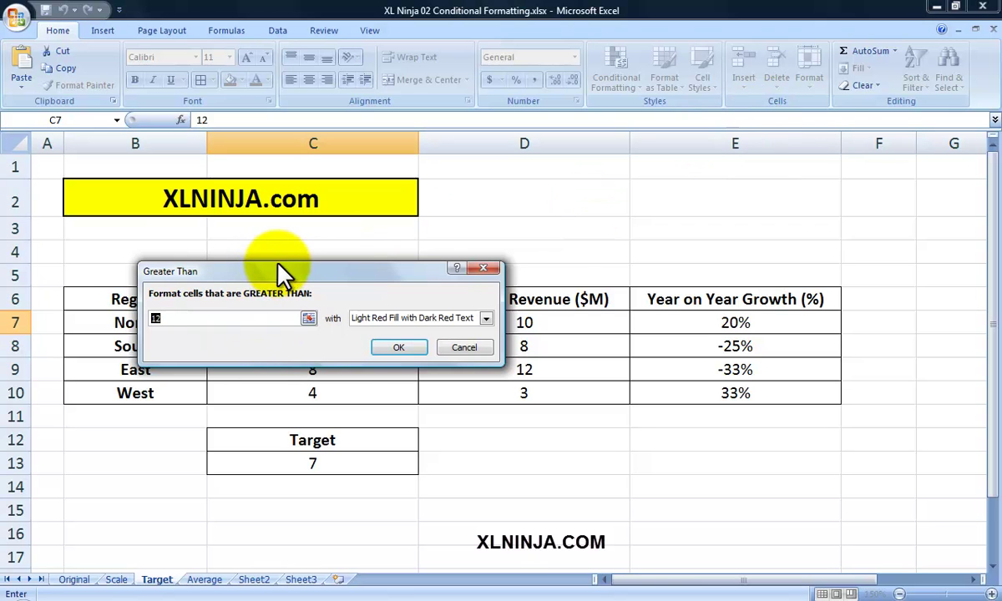
pyautogui.moveTo(287, 277); pyautogui.dragTo(350, 193)
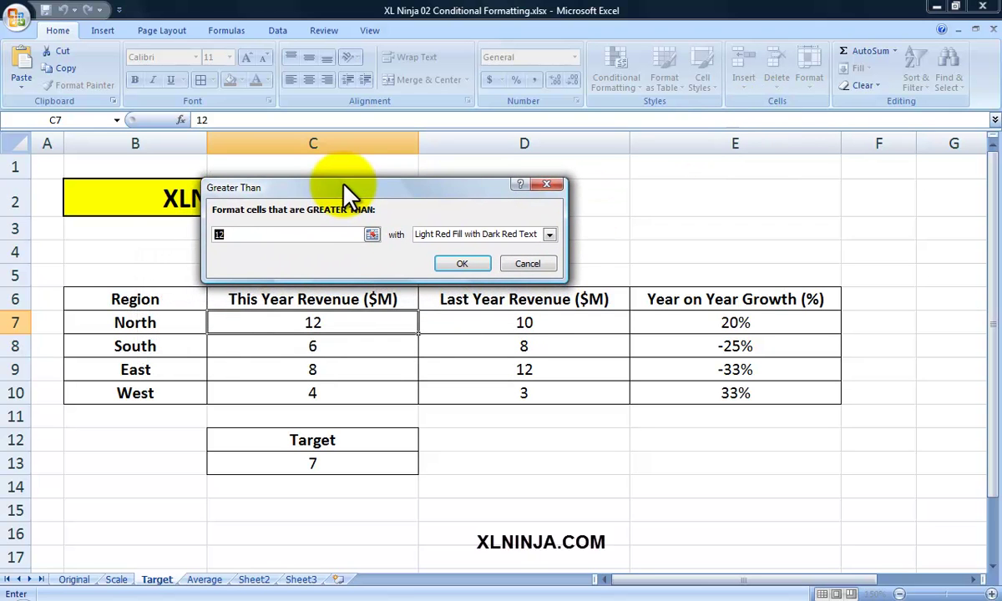
pyautogui.click(372, 235)
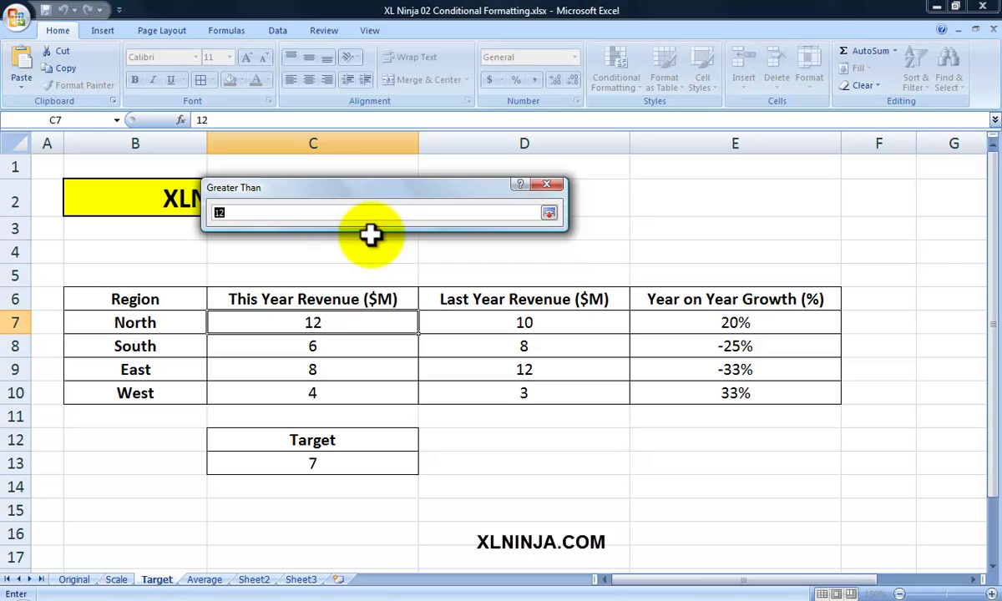
pyautogui.click(258, 462)
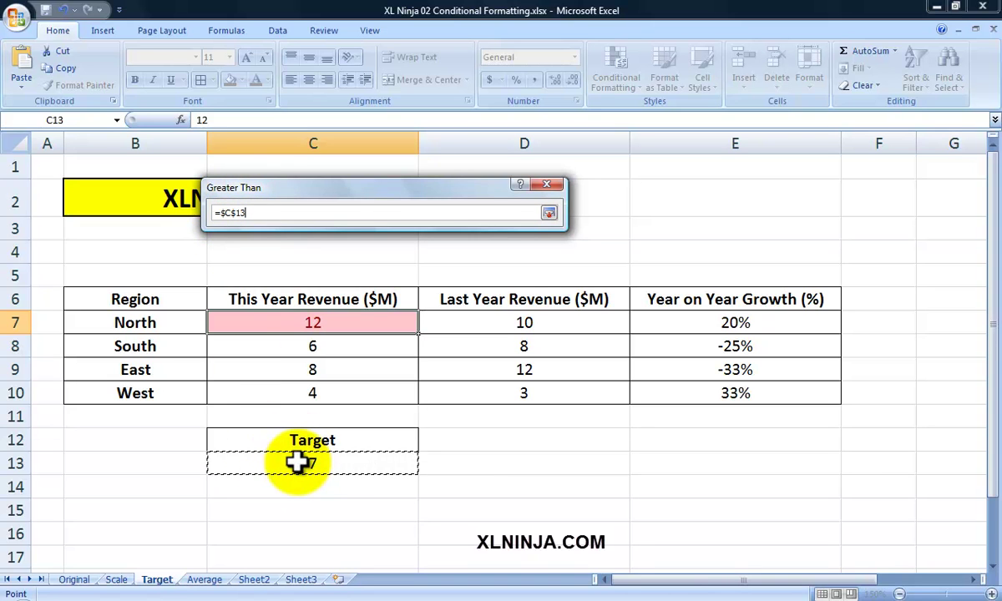
pyautogui.press('Return')
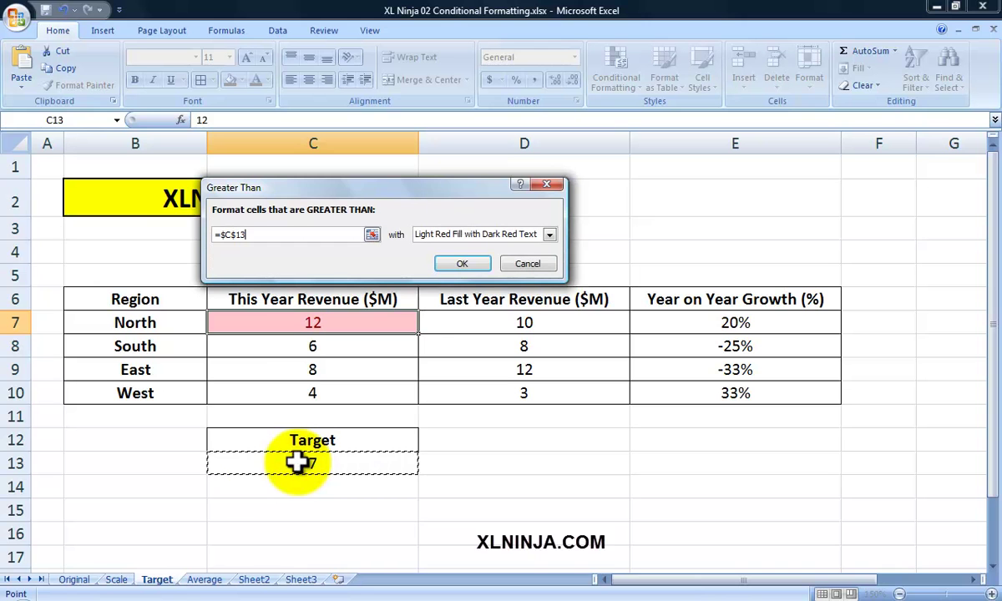
pyautogui.click(472, 233)
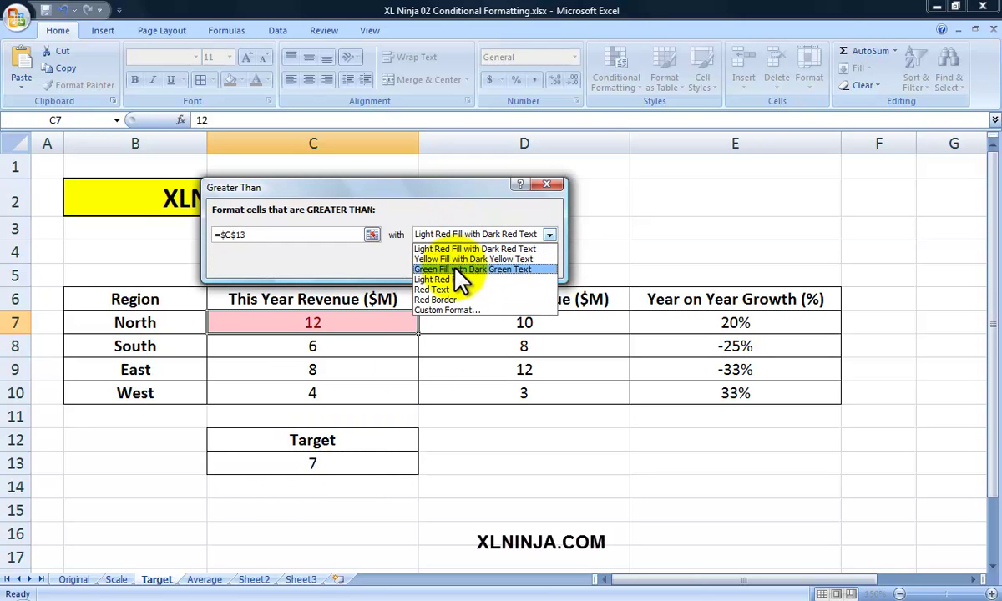
pyautogui.click(456, 271)
pyautogui.click(460, 265)
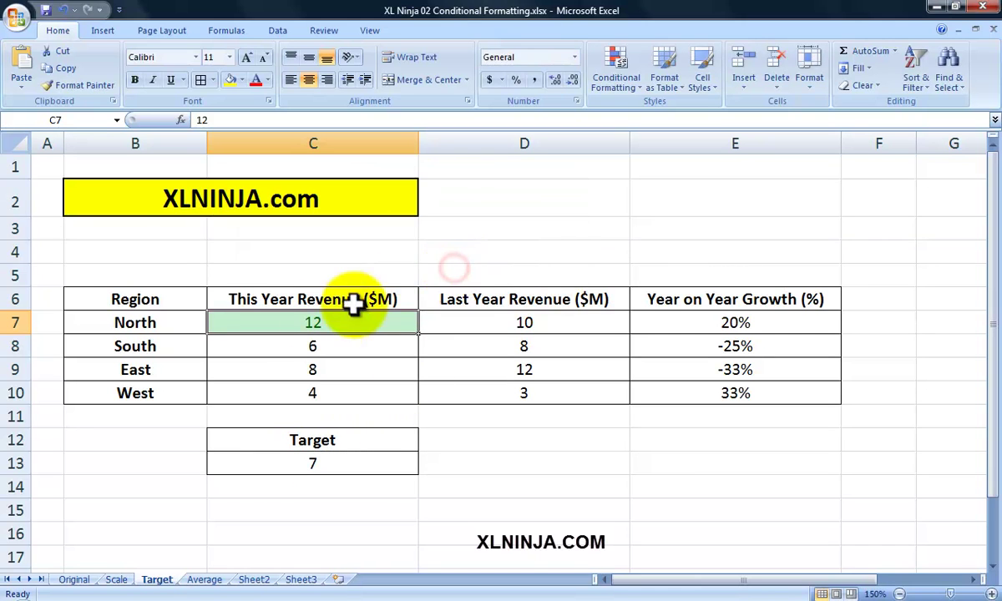
# Add a Less Than =$C$13 rule to C7 with Light Red Fill
pyautogui.click(627, 86)
pyautogui.moveTo(637, 109)
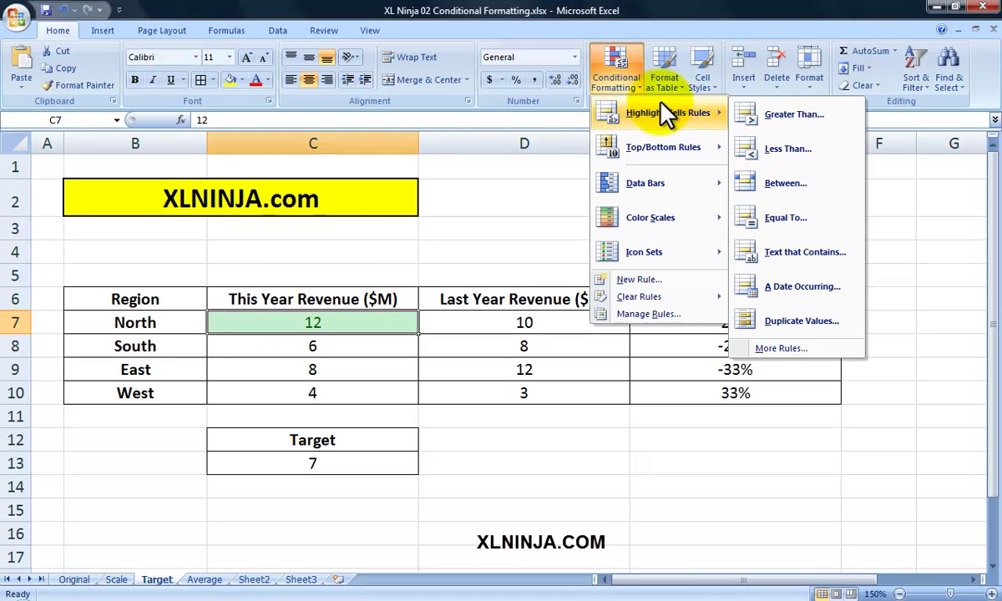
pyautogui.click(749, 150)
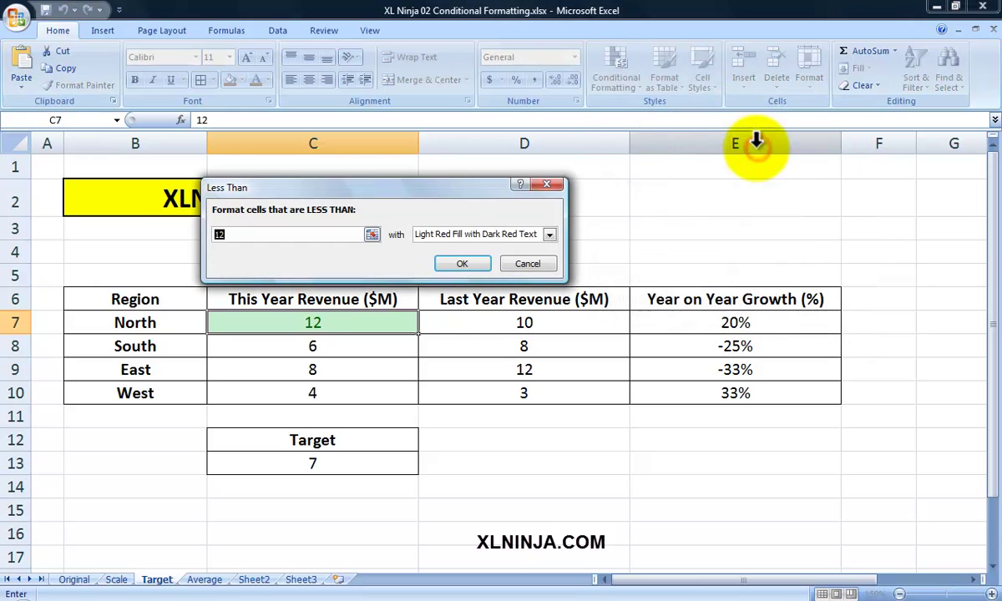
pyautogui.click(276, 466)
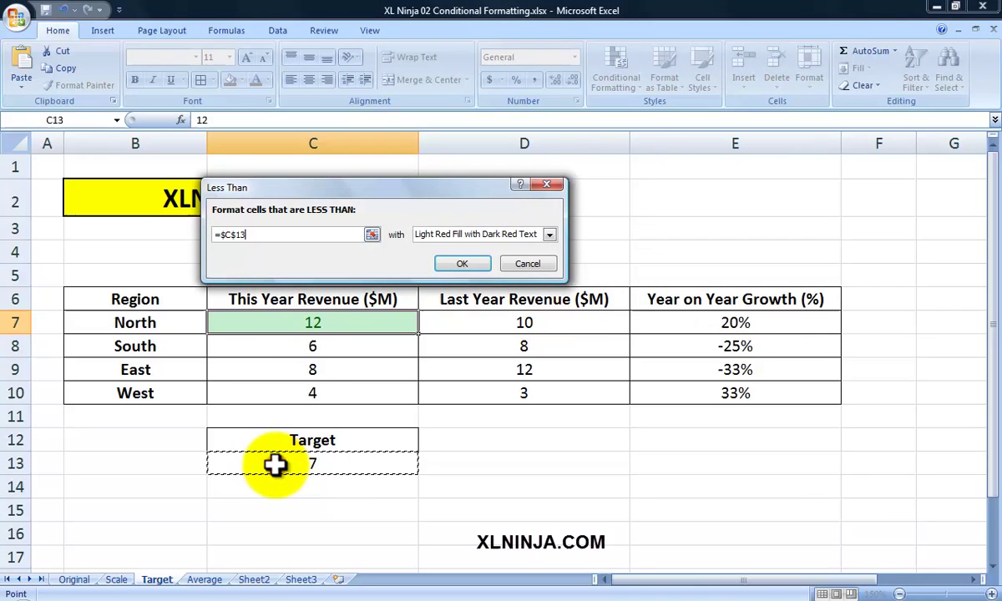
pyautogui.click(462, 264)
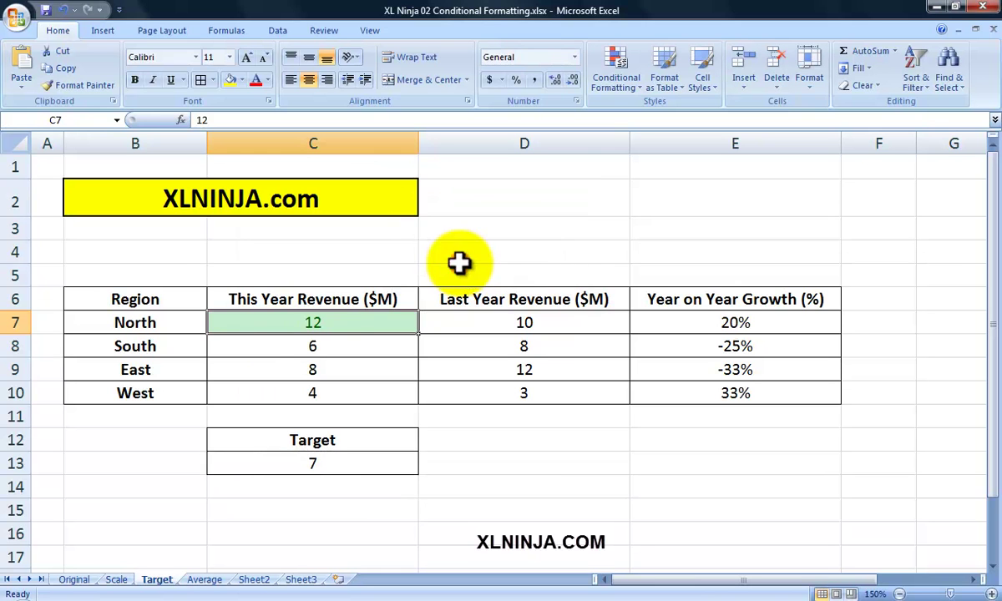
# Copy C7 and Paste Special its formats onto C8:C10
pyautogui.rightClick(299, 322)
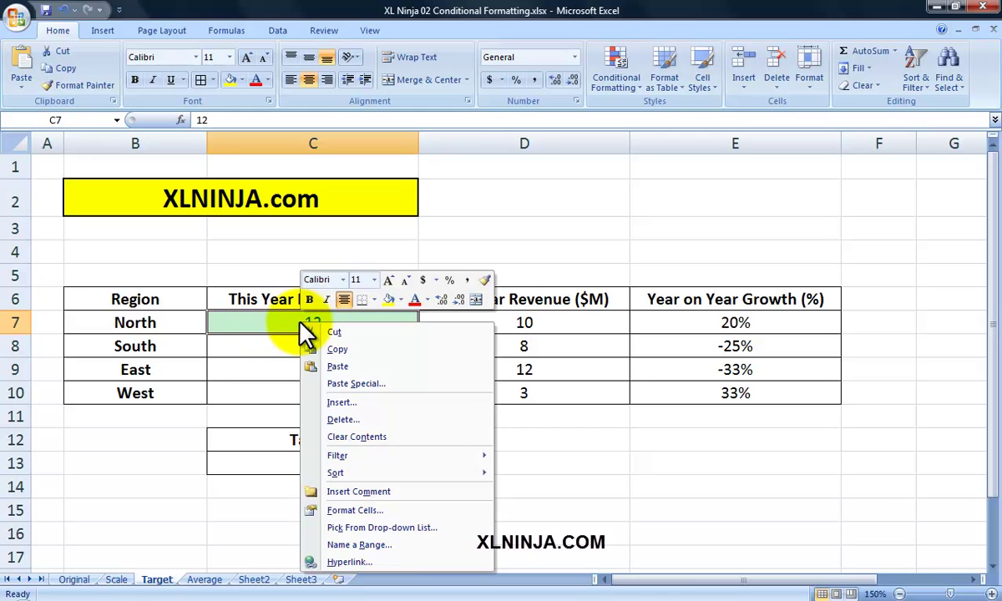
pyautogui.click(303, 345)
pyautogui.moveTo(303, 345); pyautogui.dragTo(300, 386)
pyautogui.rightClick(303, 393)
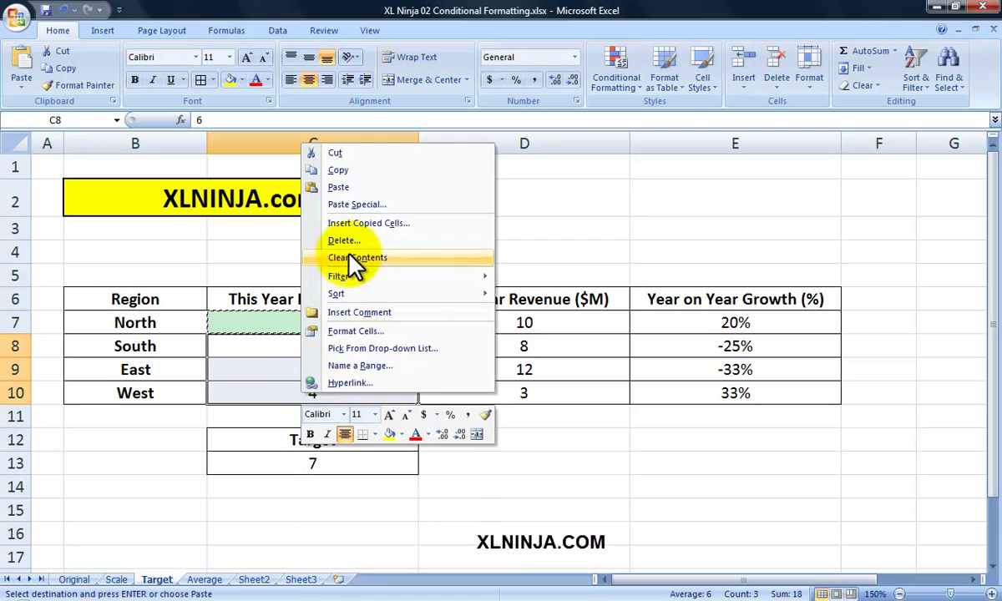
pyautogui.click(349, 205)
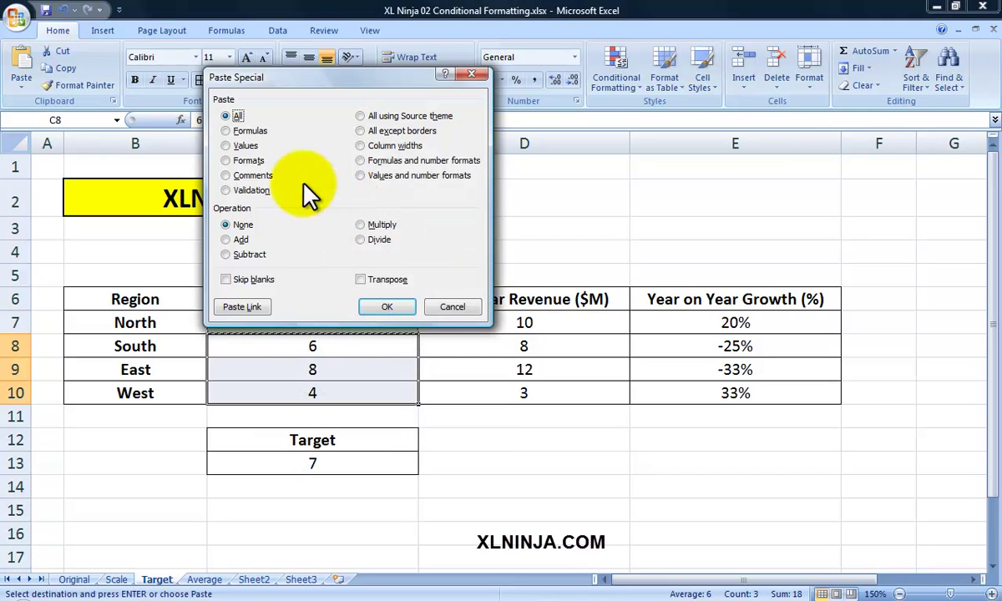
pyautogui.click(226, 161)
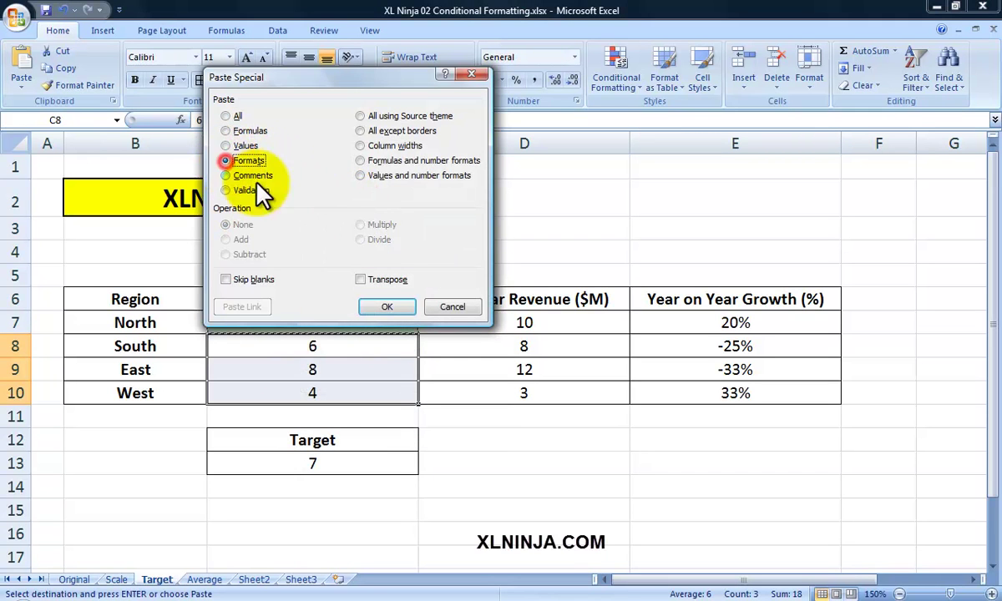
pyautogui.click(394, 306)
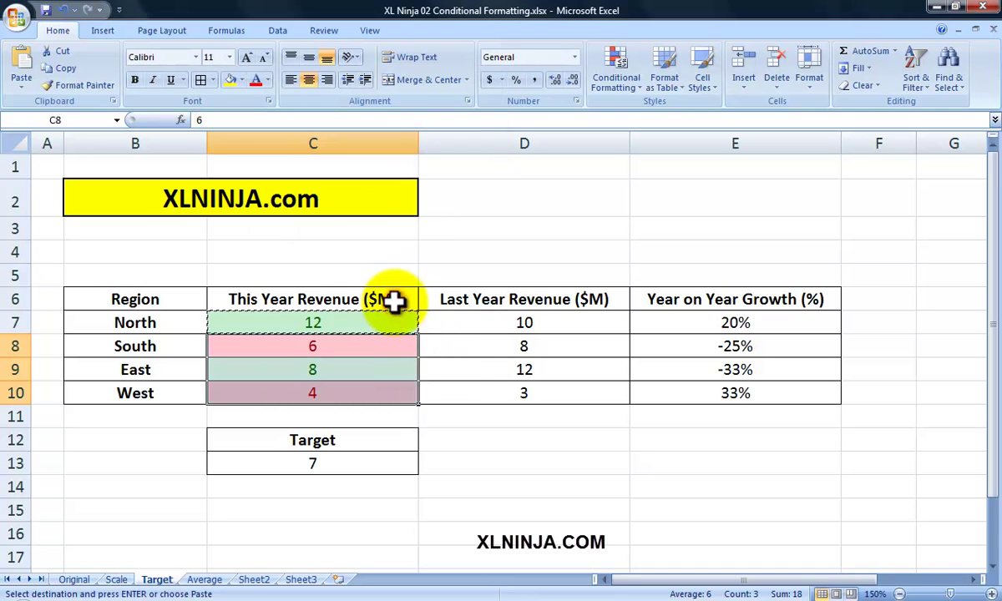
# Check the colouring of South's C8 and West's C10, then select the Target cell C13
pyautogui.click(354, 349)
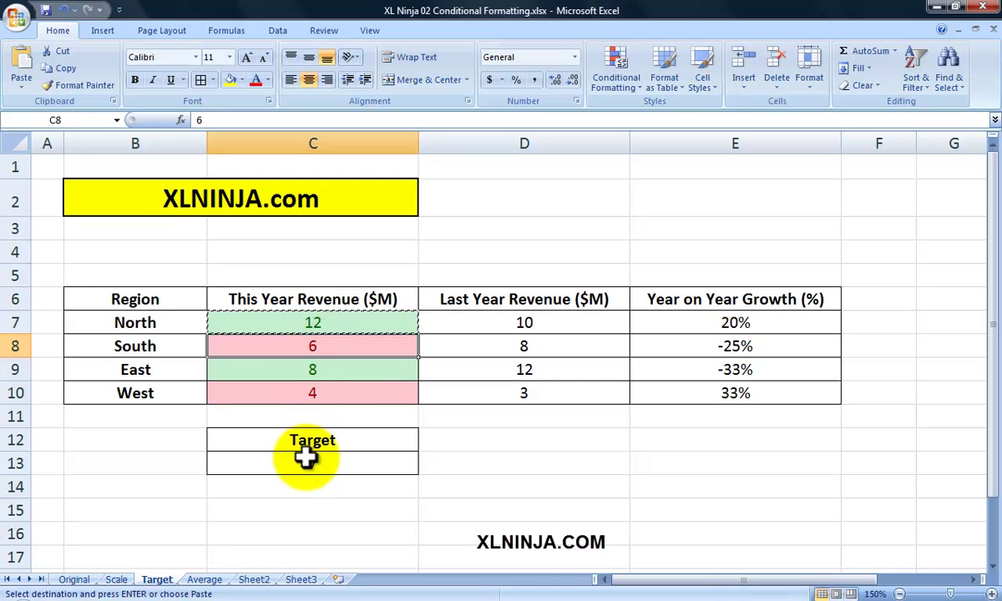
pyautogui.click(310, 393)
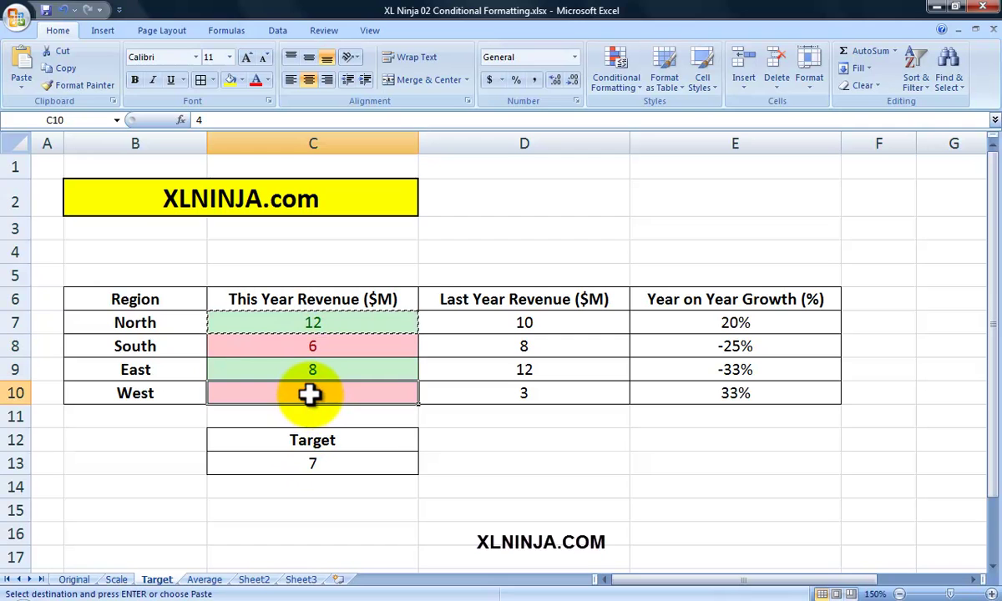
pyautogui.click(305, 465)
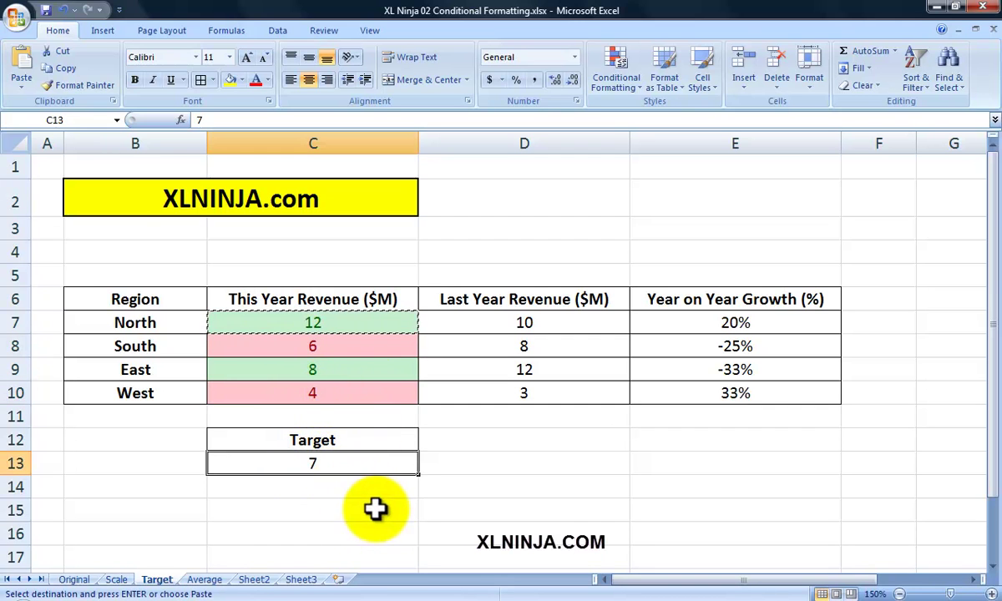
pyautogui.click(339, 506)
pyautogui.click(324, 462)
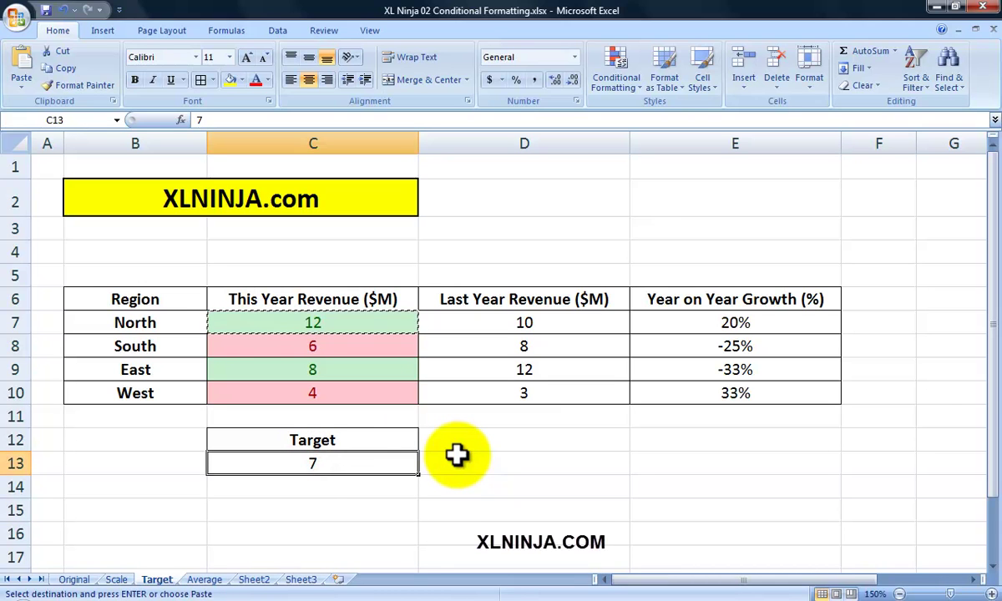
# Set the target to 5 and check the four revenue cells C7:C10
pyautogui.write('5')
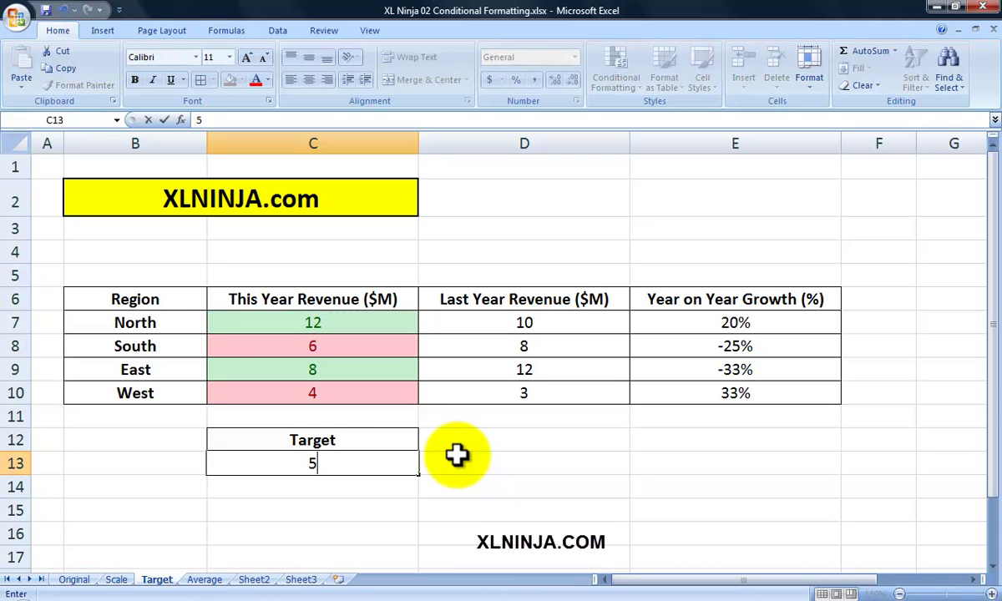
pyautogui.press('Return')
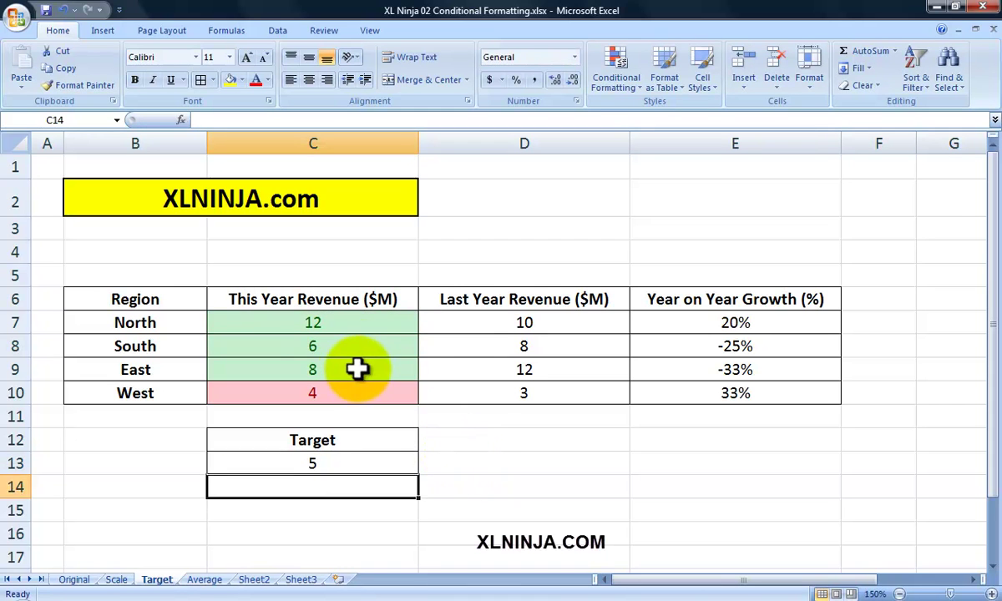
pyautogui.moveTo(320, 321); pyautogui.dragTo(314, 364)
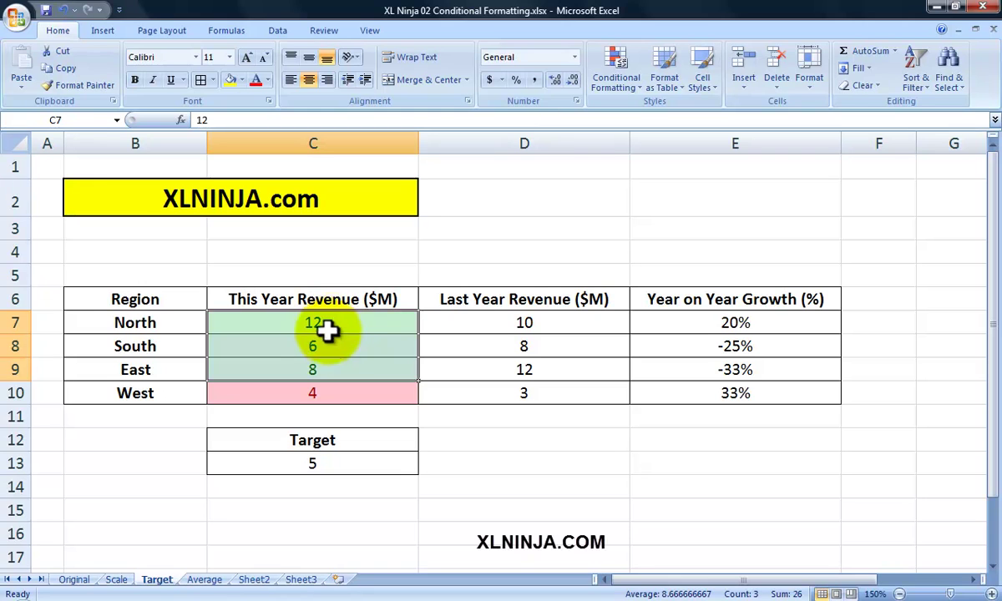
pyautogui.click(323, 325)
pyautogui.click(317, 349)
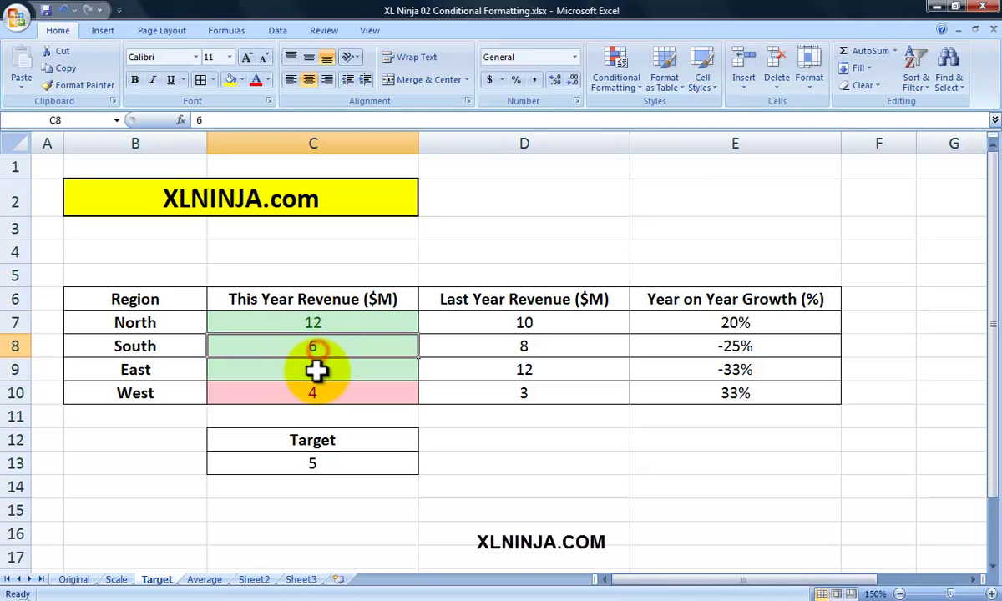
pyautogui.click(317, 373)
pyautogui.click(316, 392)
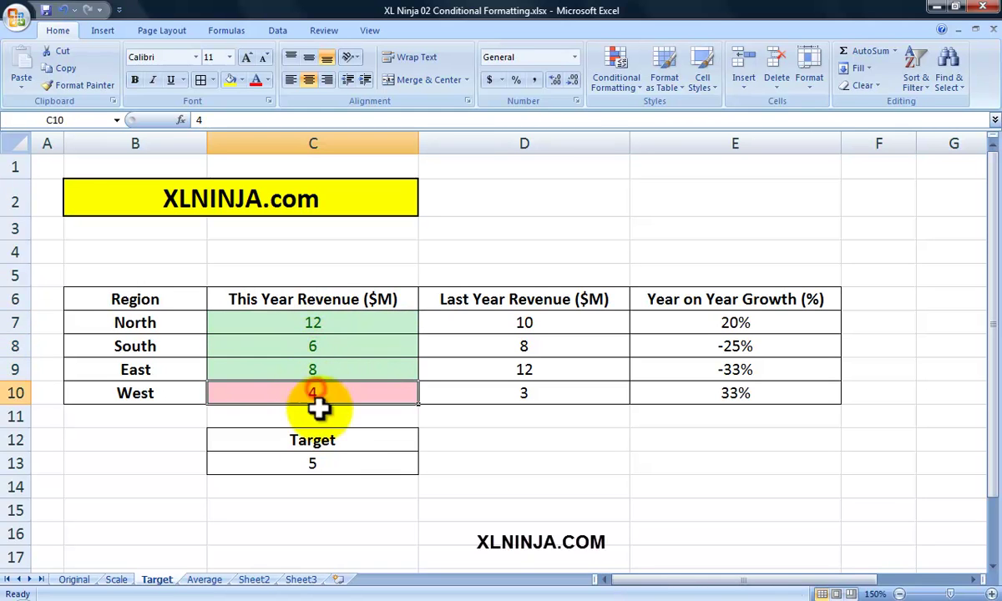
# Change the Target value in C13 to 15, turning all revenues red, and select C7:C10
pyautogui.click(314, 465)
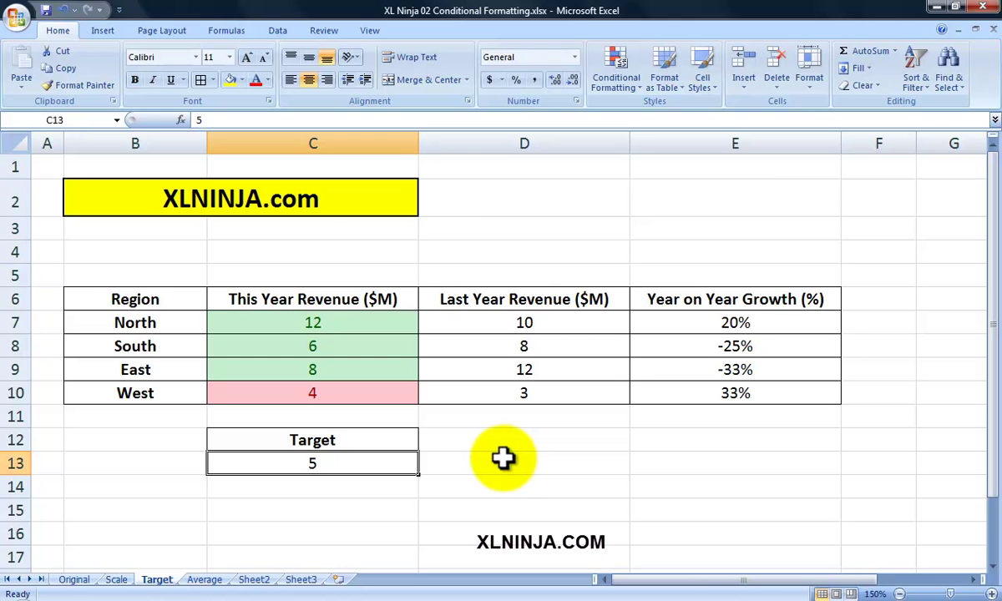
pyautogui.write('1')
pyautogui.press('Return')
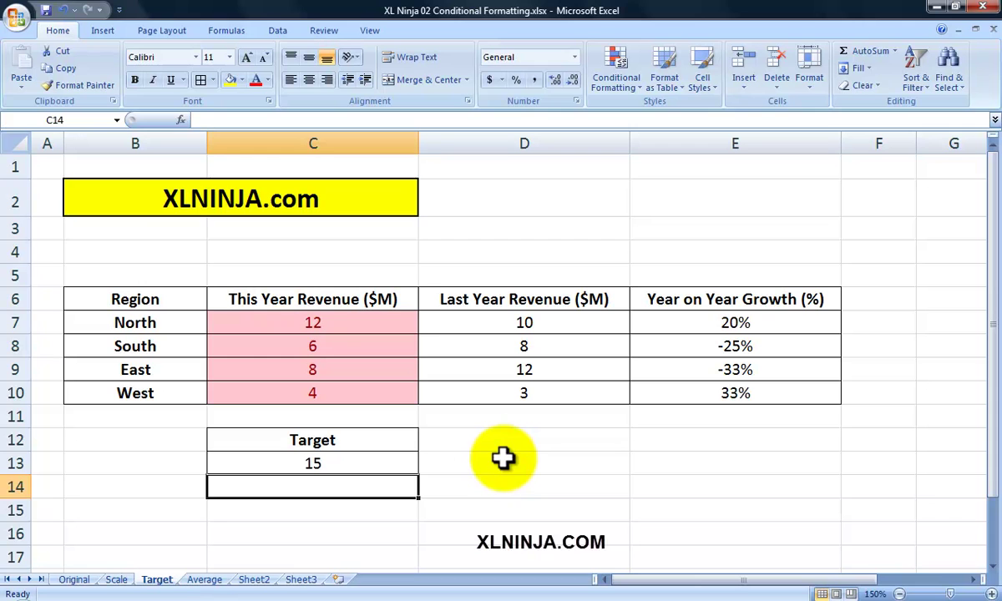
pyautogui.moveTo(365, 325); pyautogui.dragTo(363, 394)
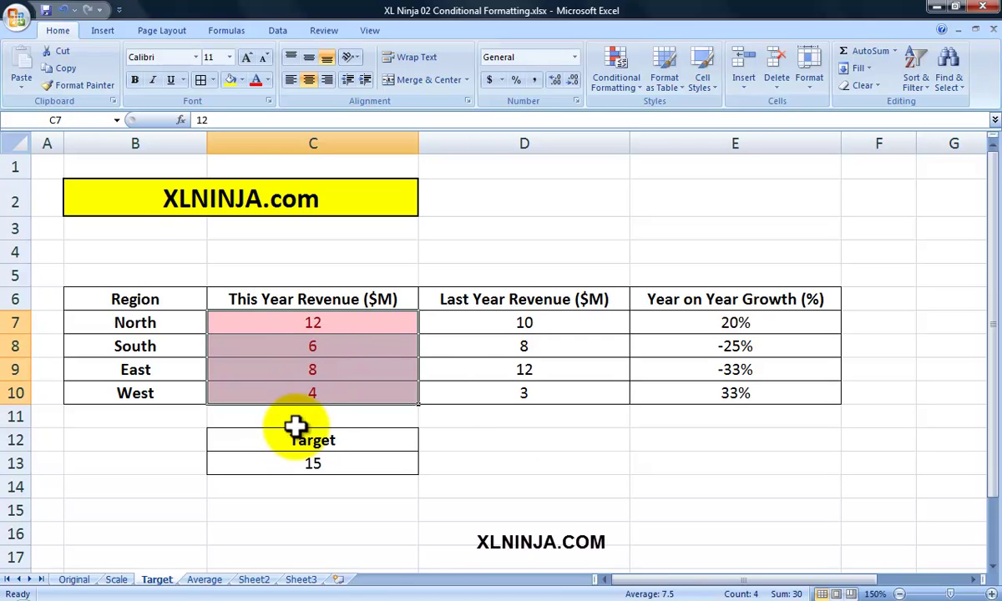
# On the Average sheet, give C7:C10 an Above Average rule with green fill and dark green text
pyautogui.click(211, 580)
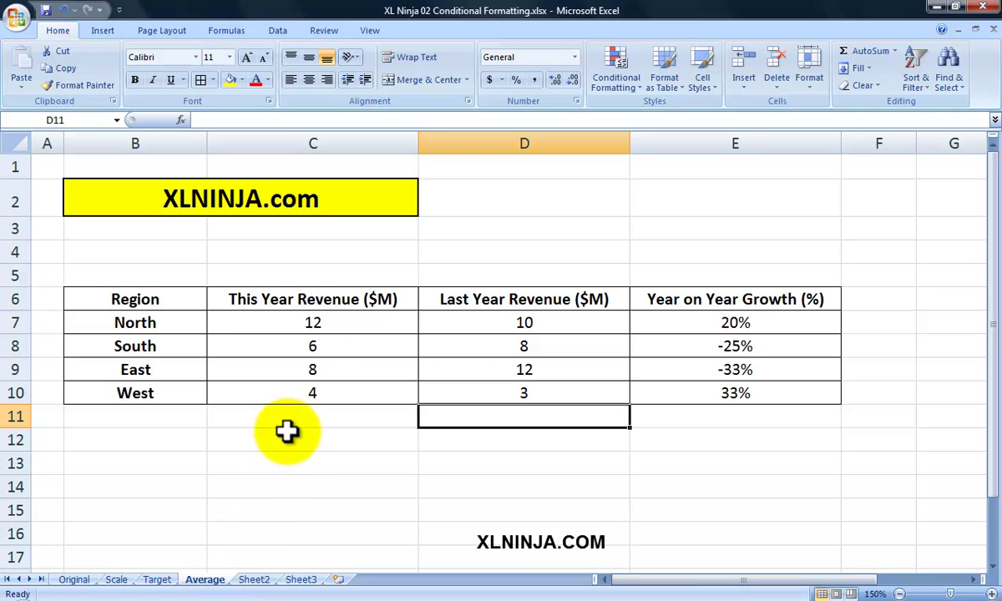
pyautogui.click(314, 320)
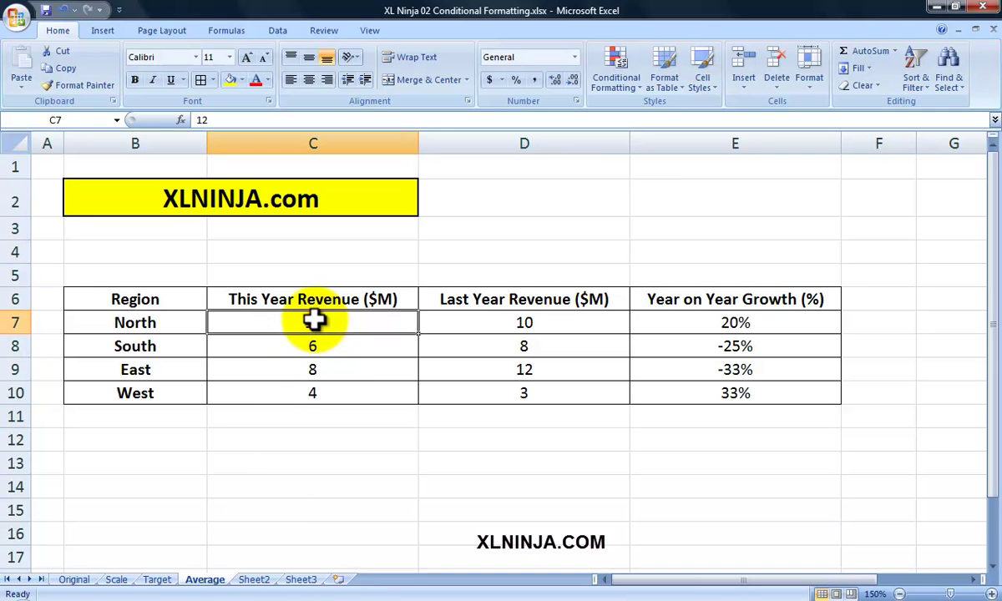
pyautogui.moveTo(314, 320); pyautogui.dragTo(315, 381)
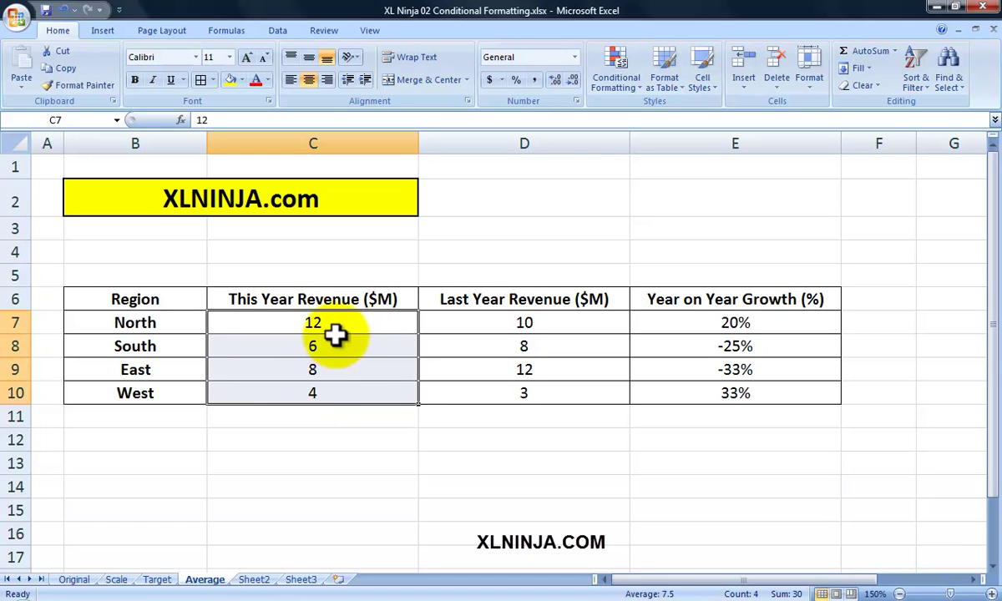
pyautogui.click(628, 84)
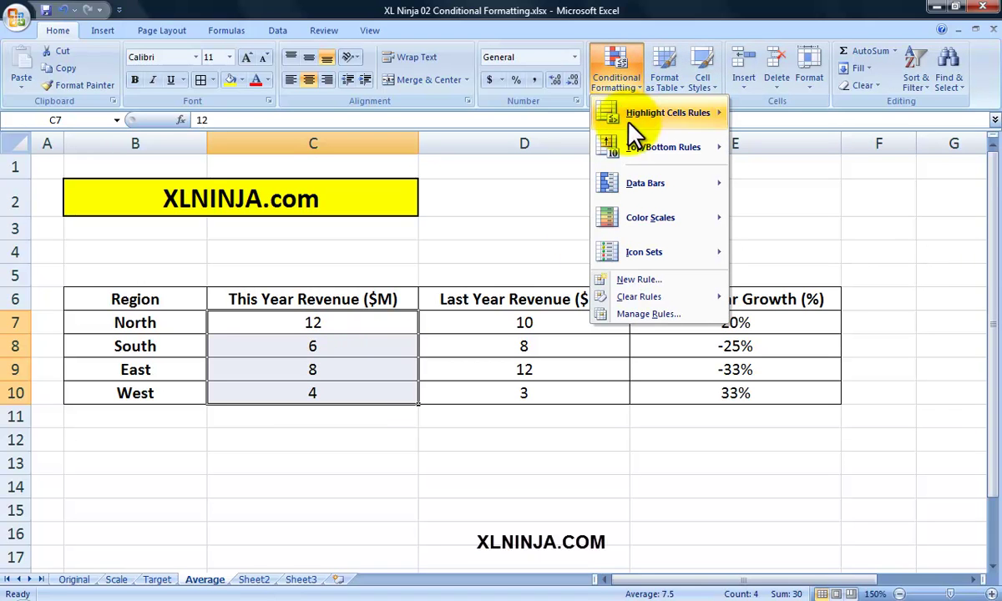
pyautogui.moveTo(633, 150)
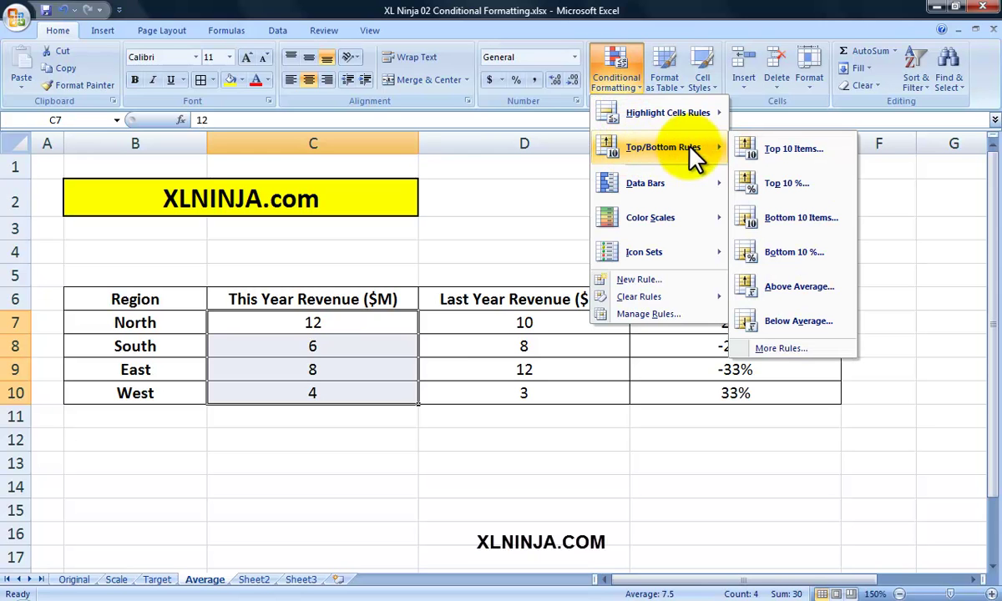
pyautogui.click(787, 299)
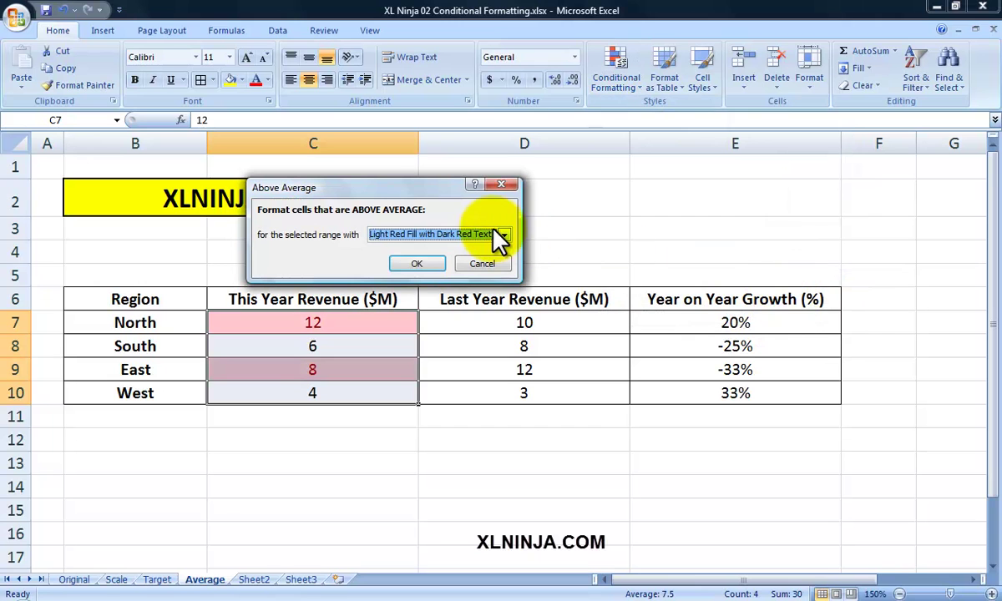
pyautogui.click(498, 234)
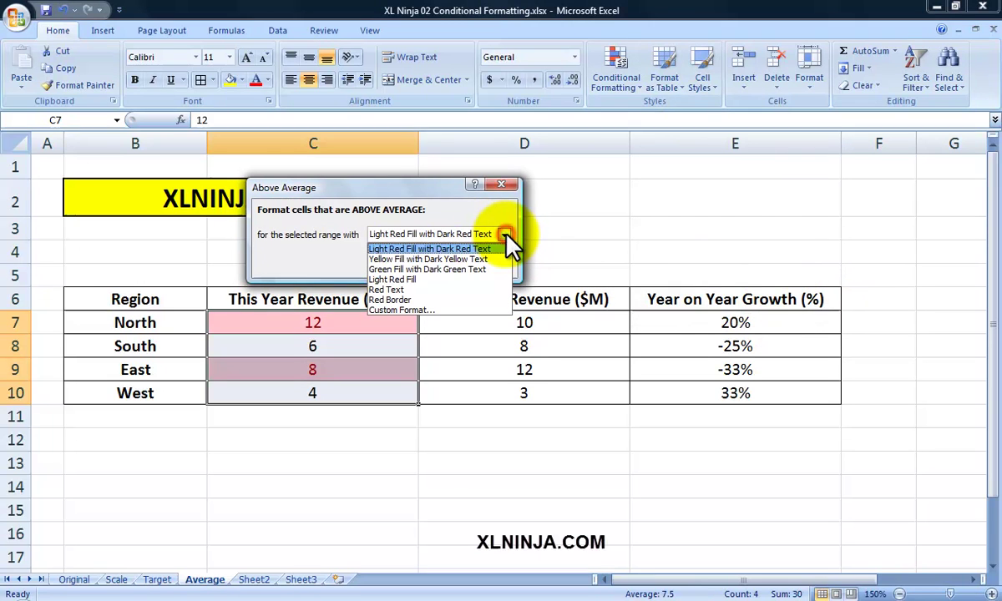
pyautogui.click(461, 269)
pyautogui.click(416, 263)
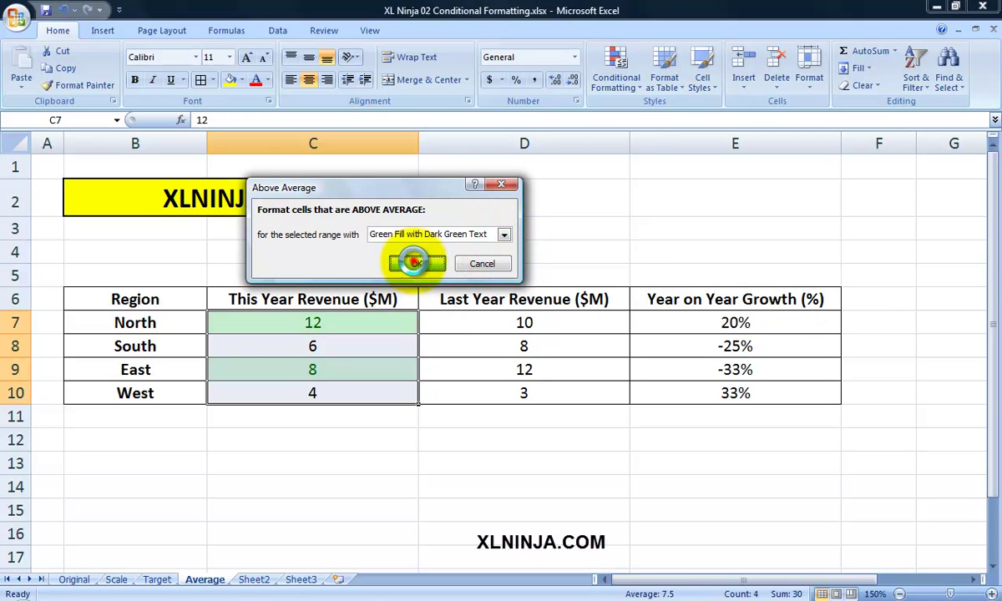
pyautogui.click(320, 465)
# Reselect the revenue cells C7:C10
pyautogui.click(326, 328)
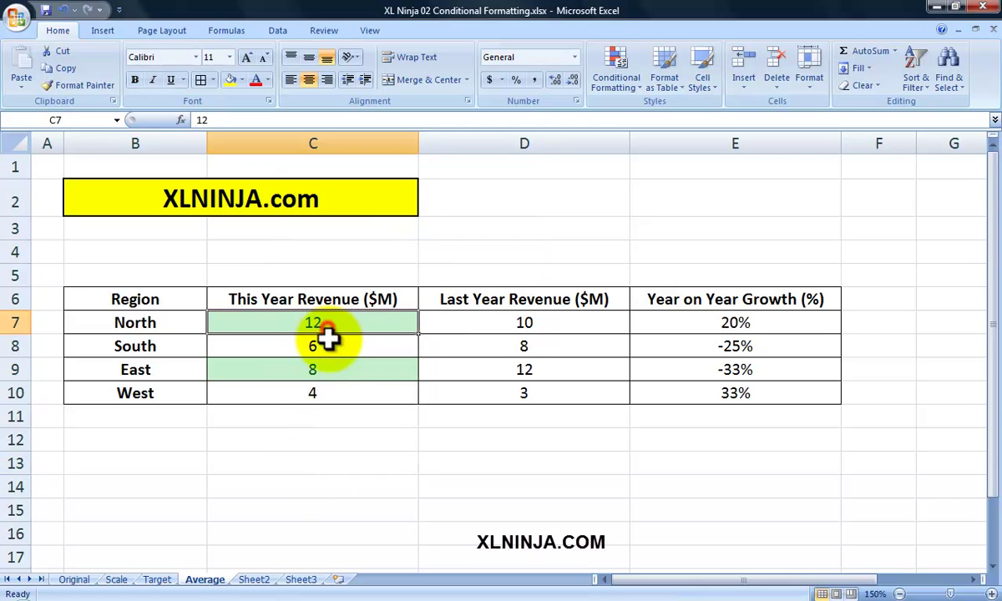
pyautogui.click(327, 372)
pyautogui.moveTo(336, 326); pyautogui.dragTo(336, 385)
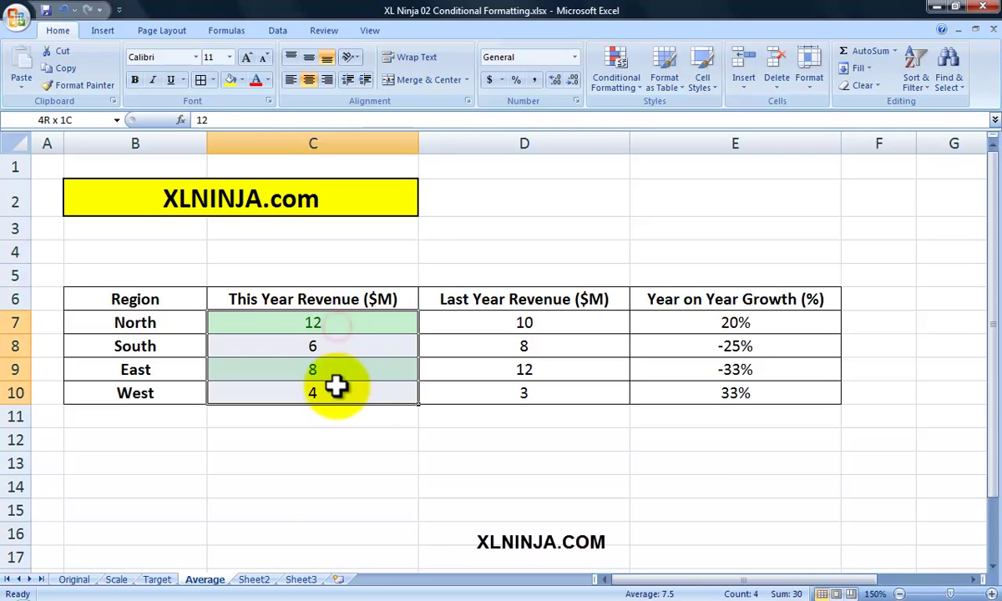
pyautogui.click(336, 372)
pyautogui.click(336, 347)
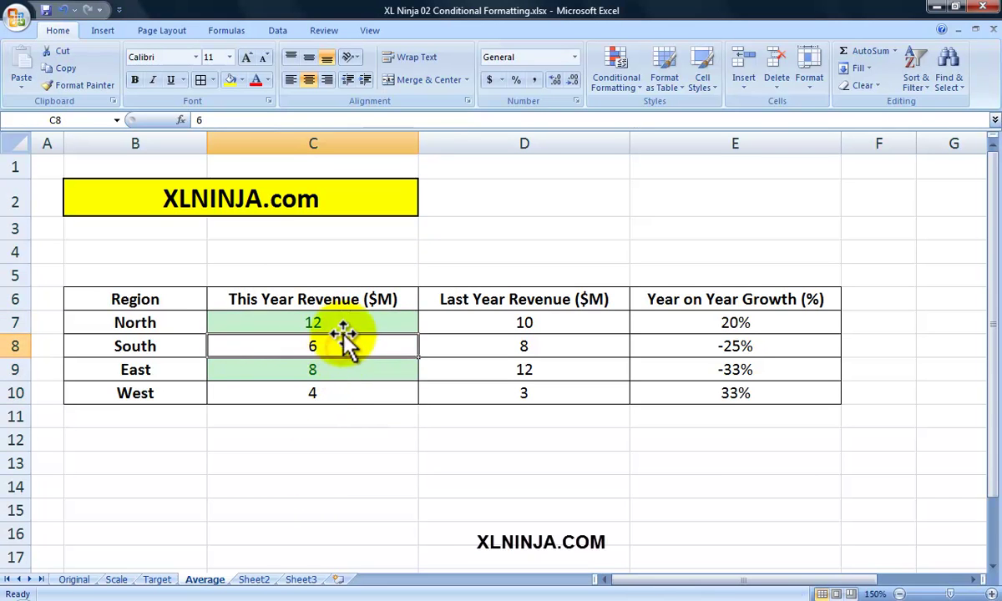
pyautogui.click(347, 321)
pyautogui.moveTo(346, 321); pyautogui.dragTo(350, 387)
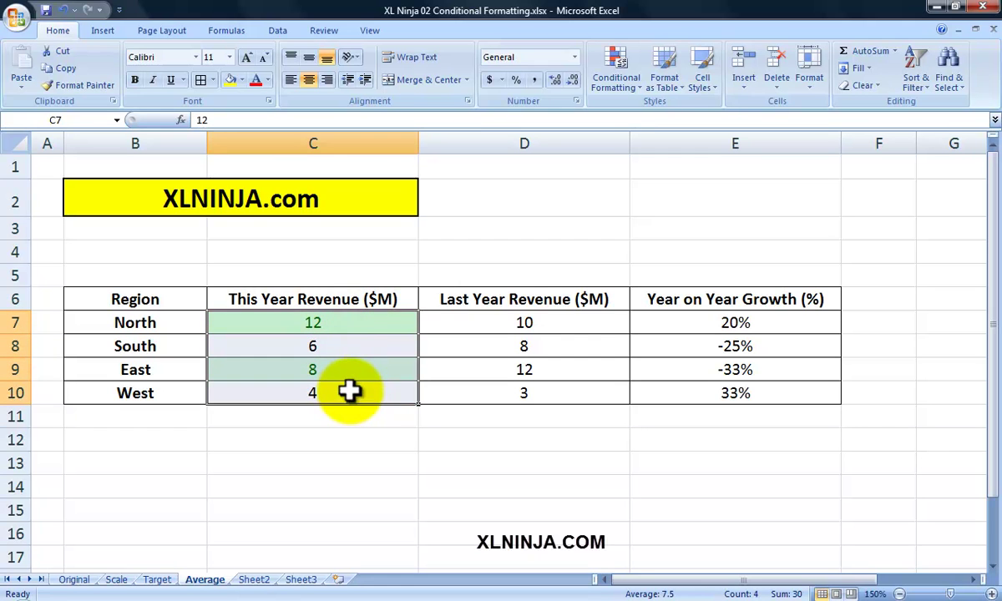
# Add a Below Average rule with Light Red Fill and Dark Red Text, colouring revenues 6 and 4
pyautogui.click(610, 84)
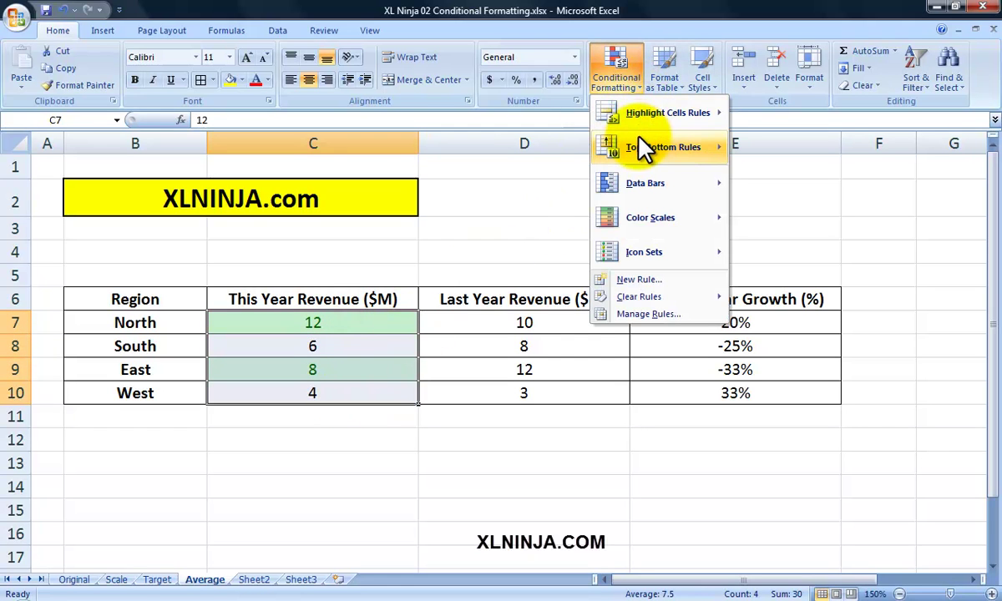
pyautogui.moveTo(715, 147)
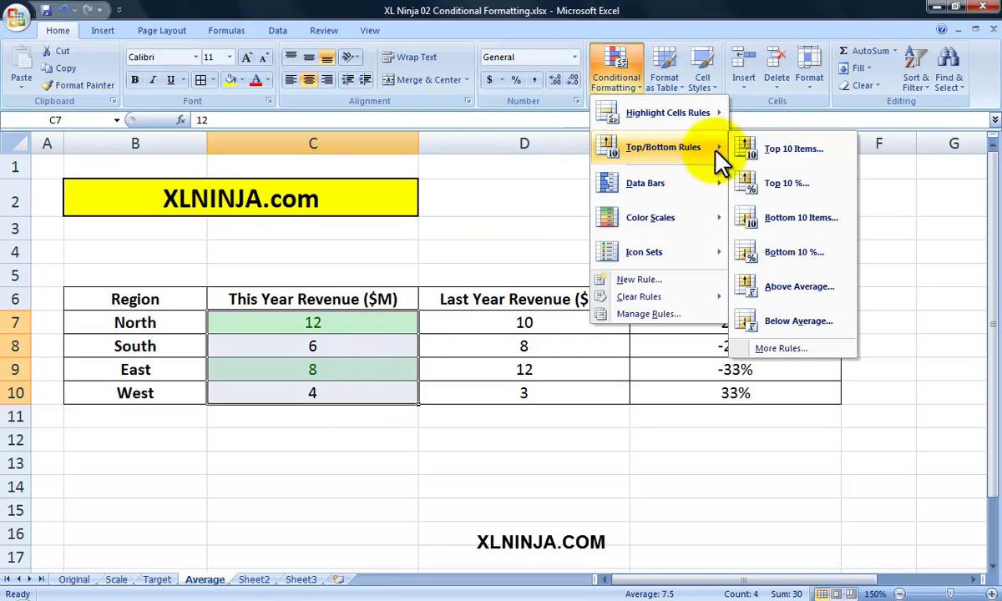
pyautogui.click(796, 322)
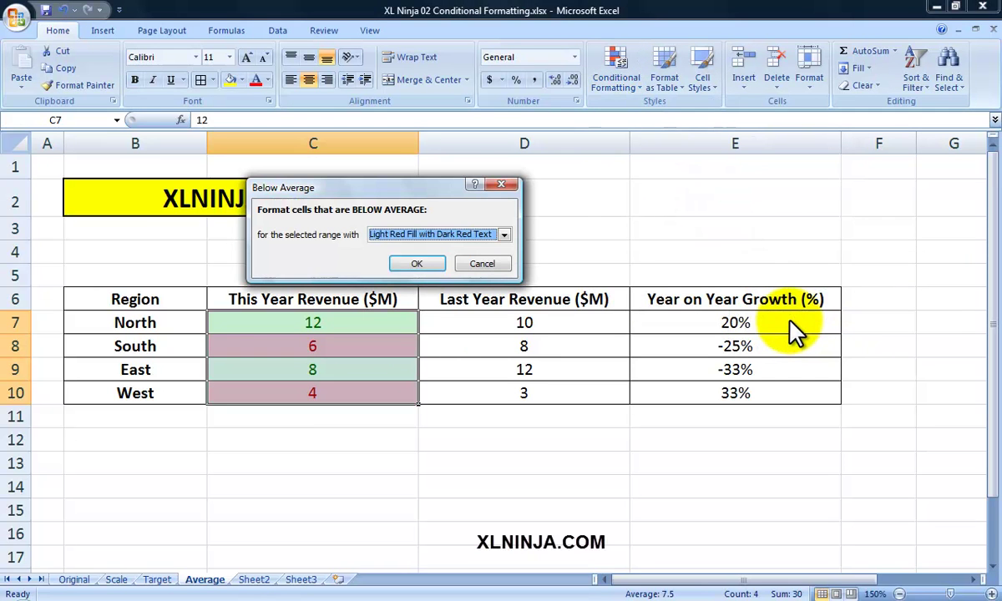
pyautogui.click(414, 264)
pyautogui.click(322, 437)
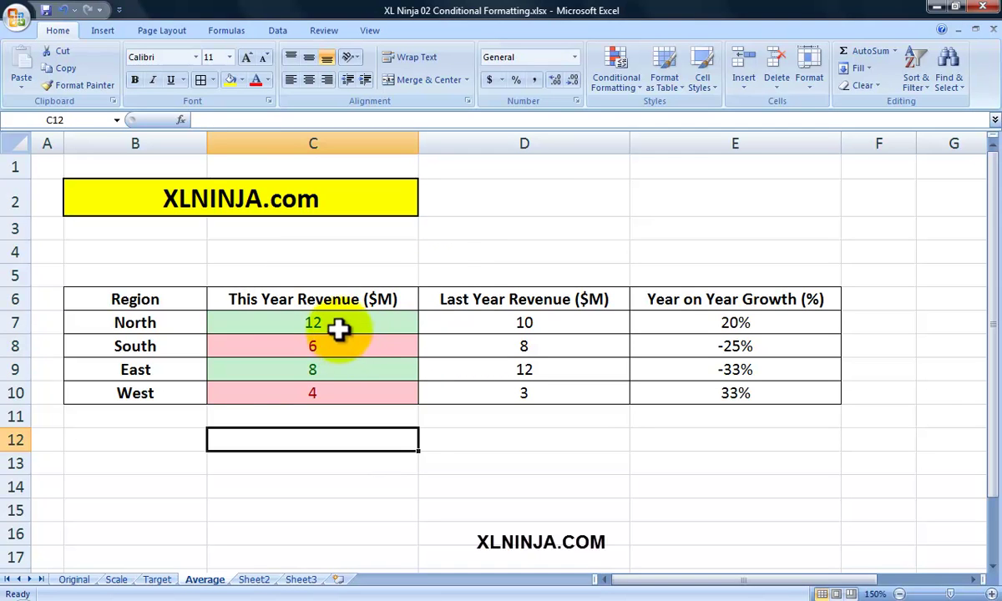
pyautogui.moveTo(344, 324); pyautogui.dragTo(335, 388)
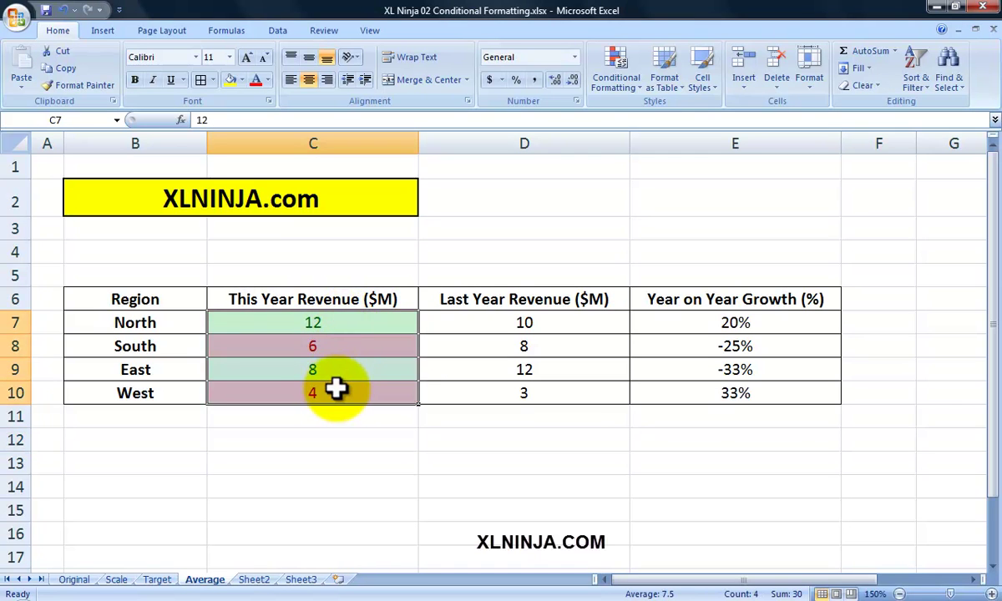
pyautogui.click(635, 87)
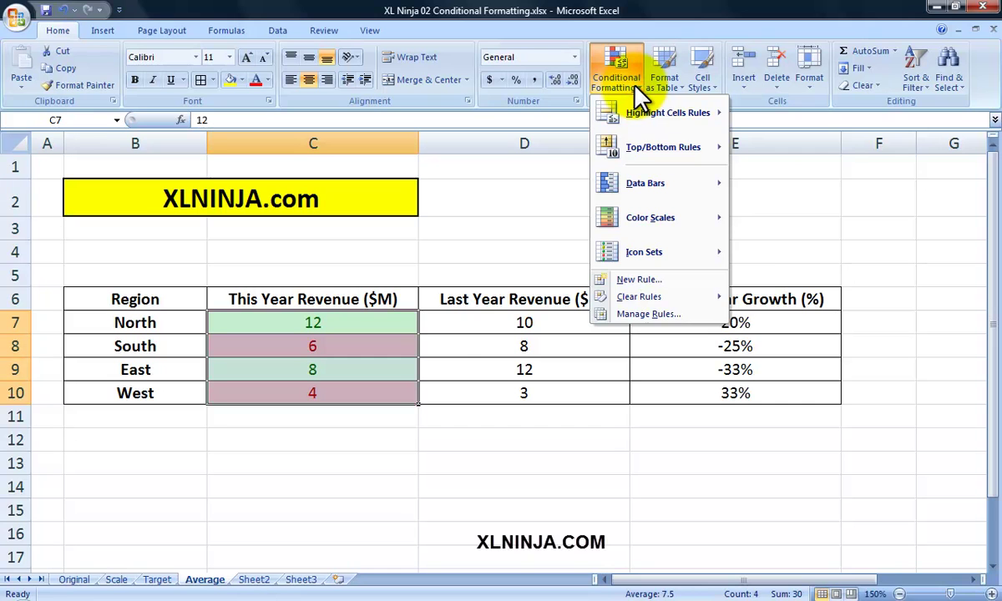
pyautogui.click(643, 315)
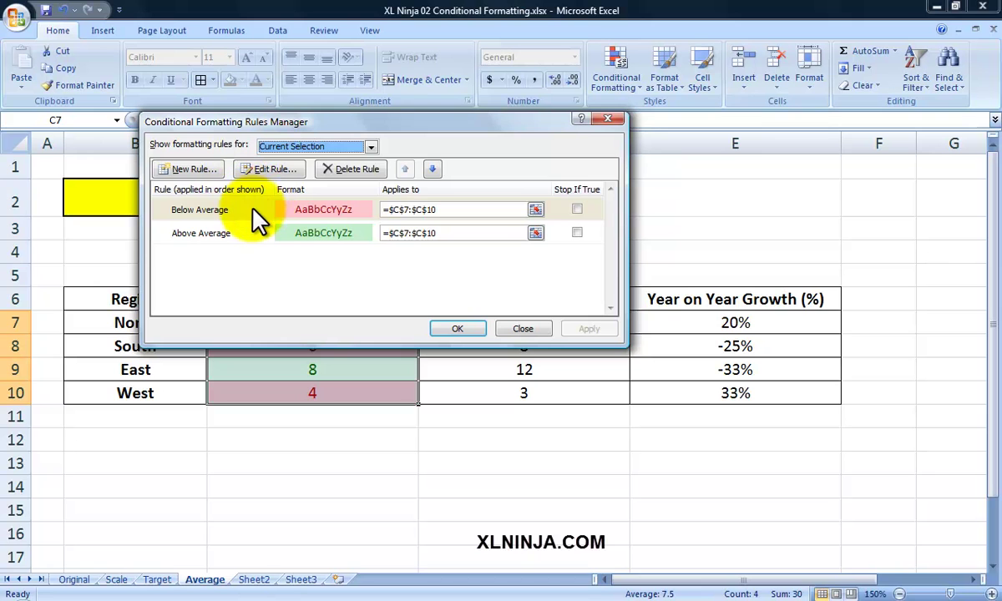
pyautogui.click(168, 210)
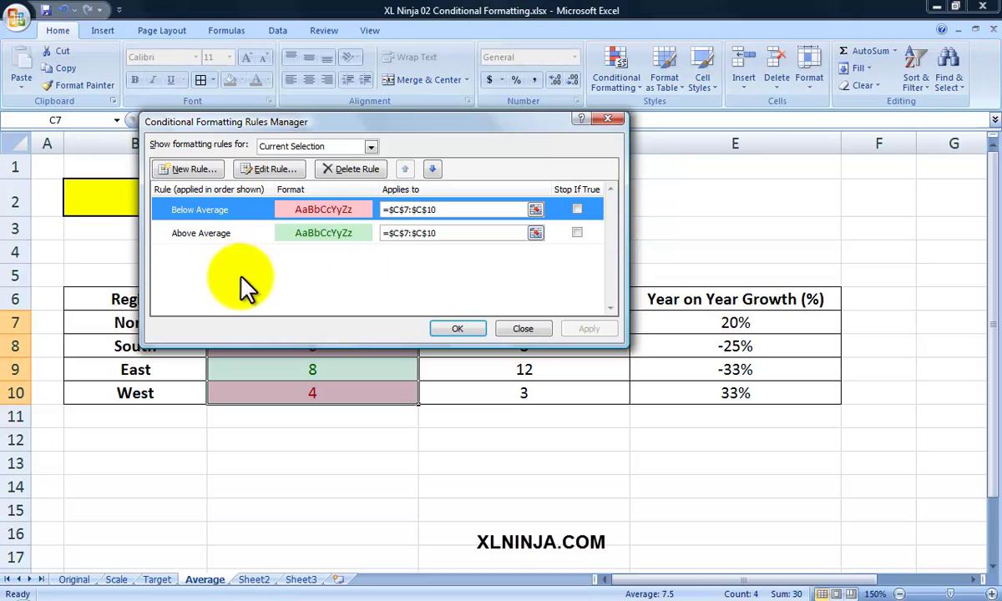
pyautogui.click(578, 210)
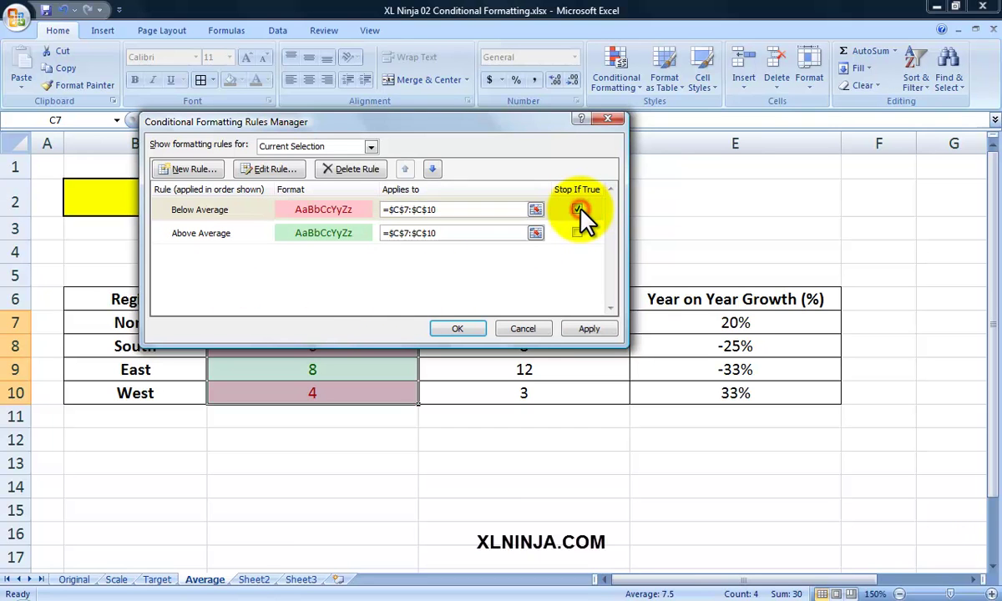
pyautogui.click(578, 210)
pyautogui.click(458, 330)
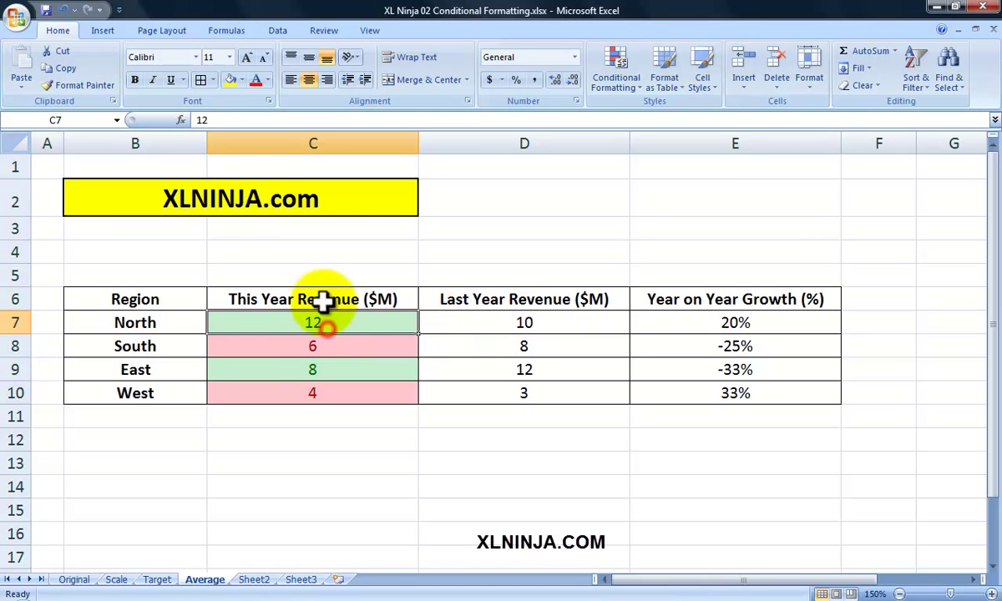
# Go to the Original sheet and select the North revenue cell C7
pyautogui.click(75, 578)
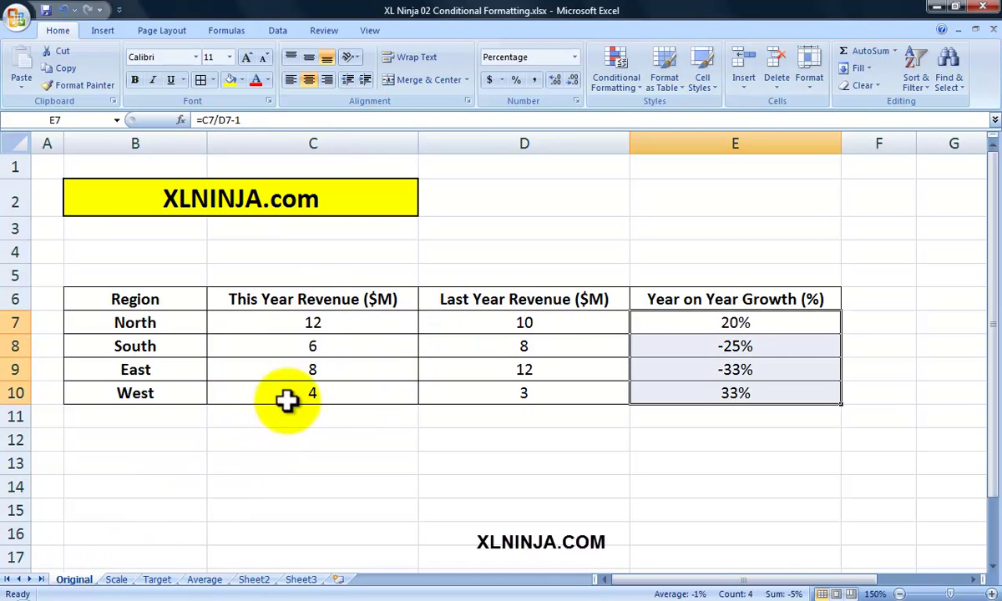
pyautogui.click(324, 322)
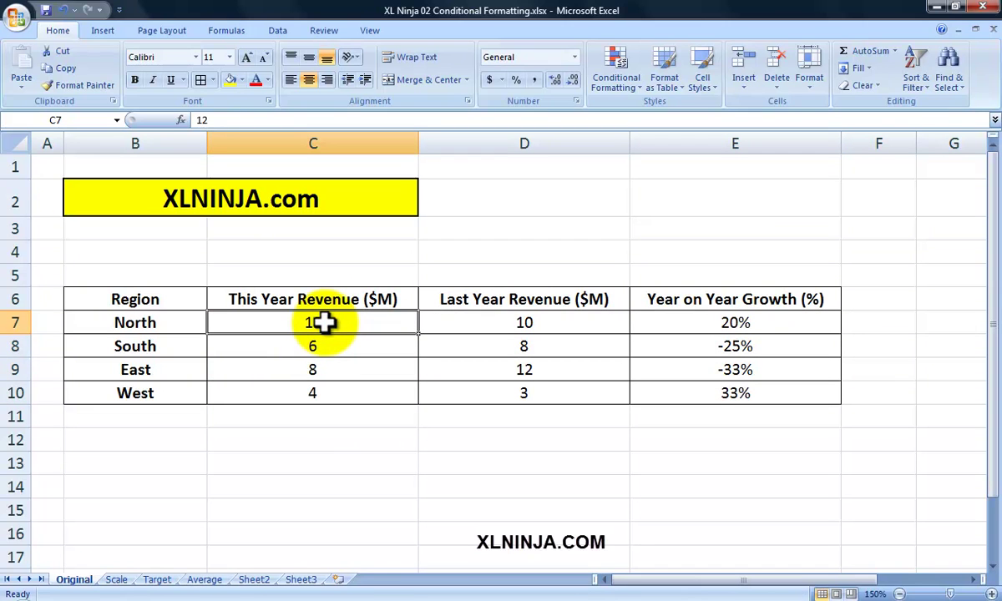